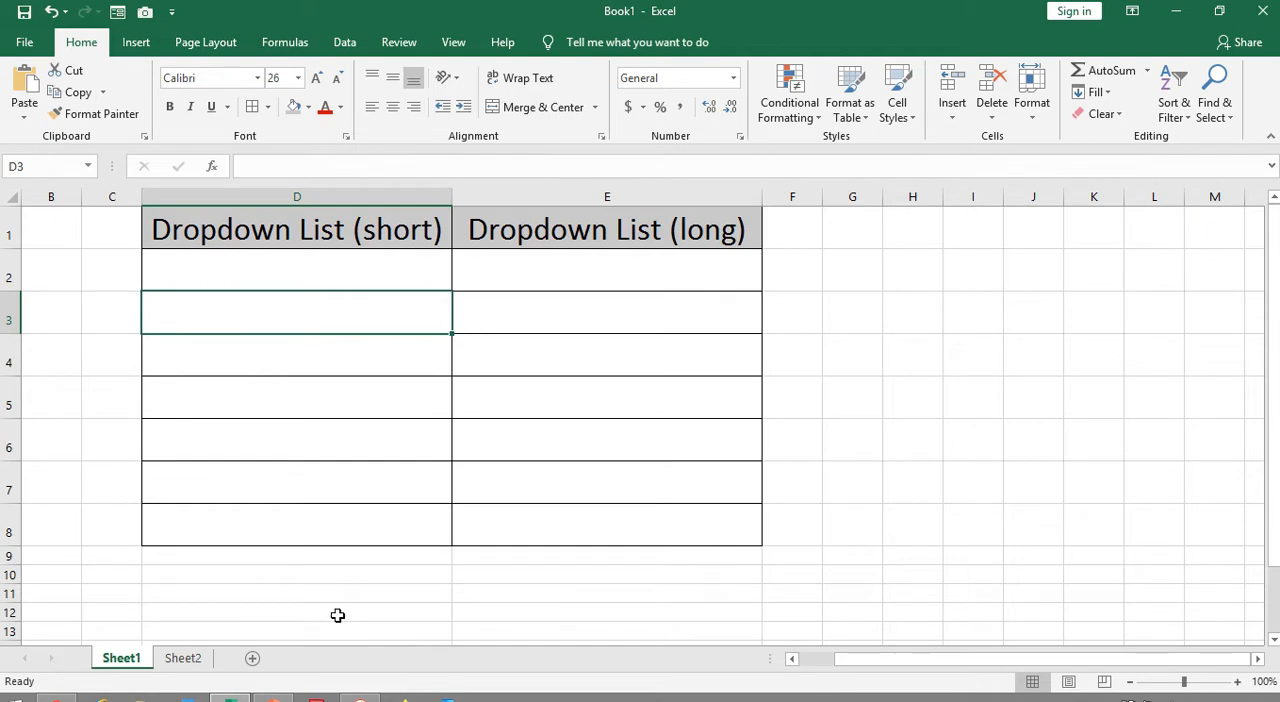
Start a data validation rule for cells D2:D8 under the Dropdown List (short) header, allowing List entries
{"action": "left_click", "coordinate": [343, 223]}
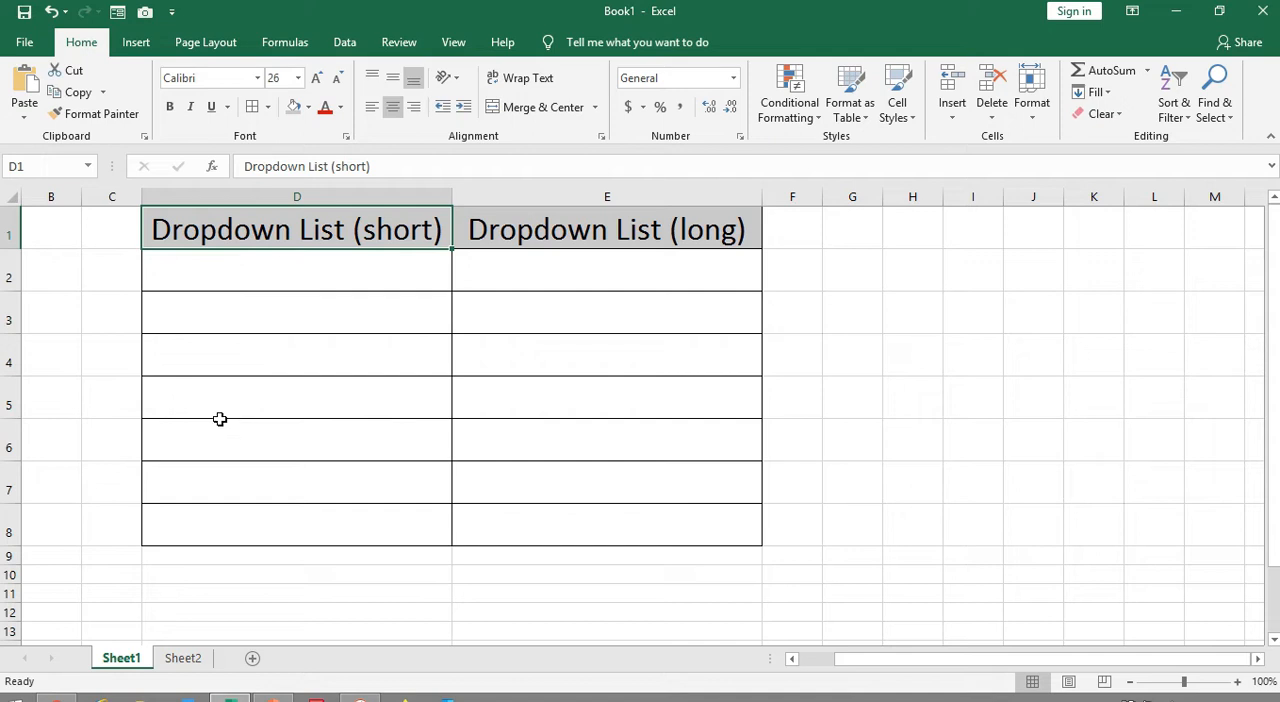
{"action": "left_click", "coordinate": [327, 267]}
{"action": "left_click_drag", "start_coordinate": [327, 267], "coordinate": [322, 520]}
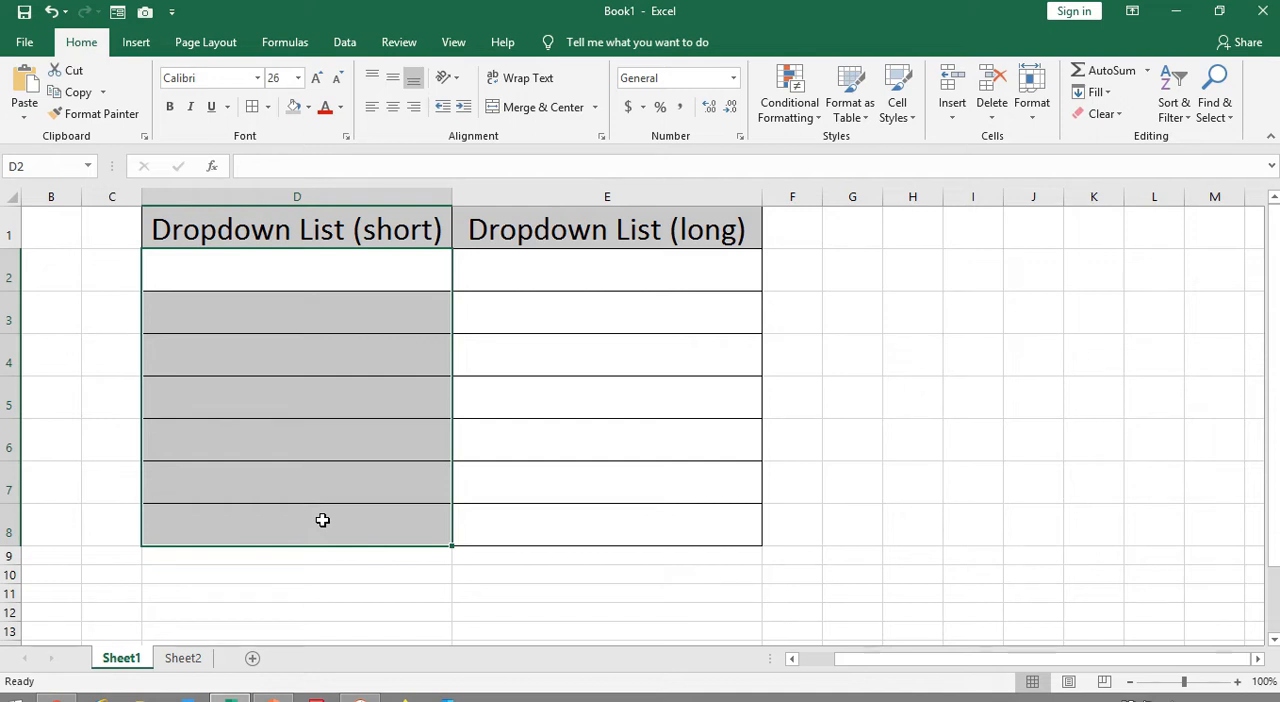
{"action": "left_click", "coordinate": [311, 263]}
{"action": "left_click_drag", "start_coordinate": [311, 263], "coordinate": [312, 515]}
{"action": "left_click", "coordinate": [345, 44]}
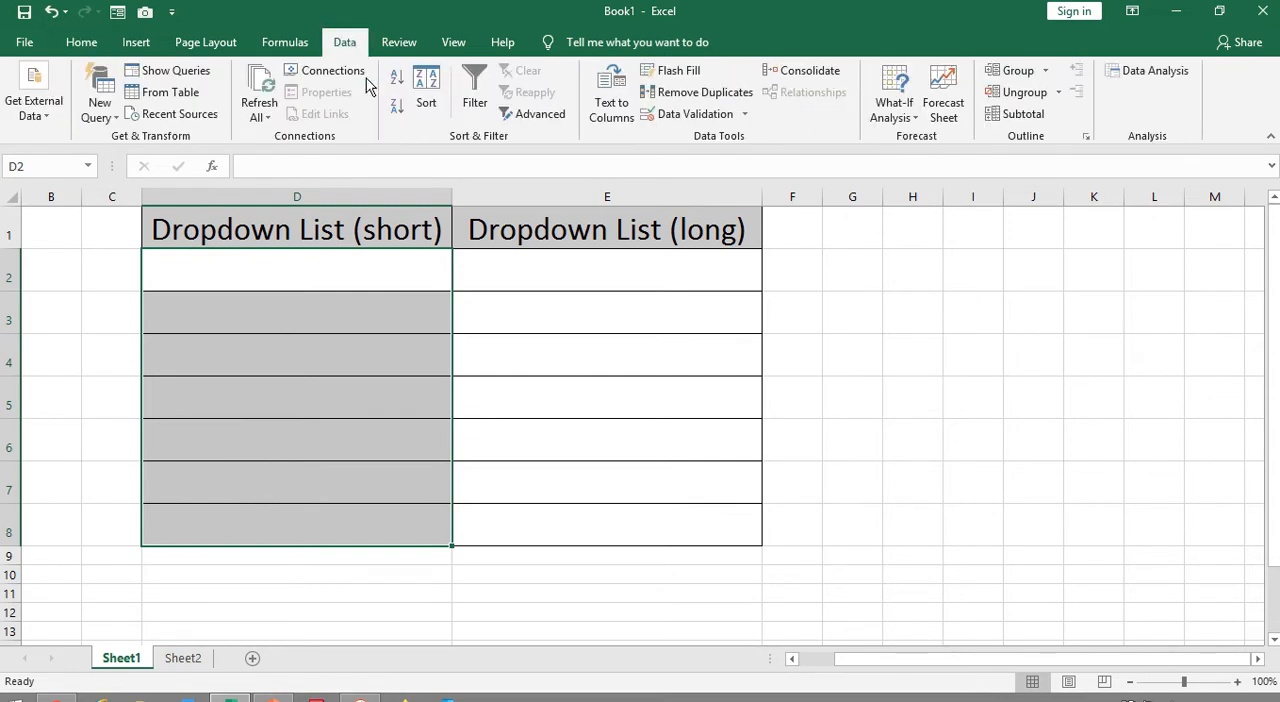
{"action": "left_click", "coordinate": [745, 116]}
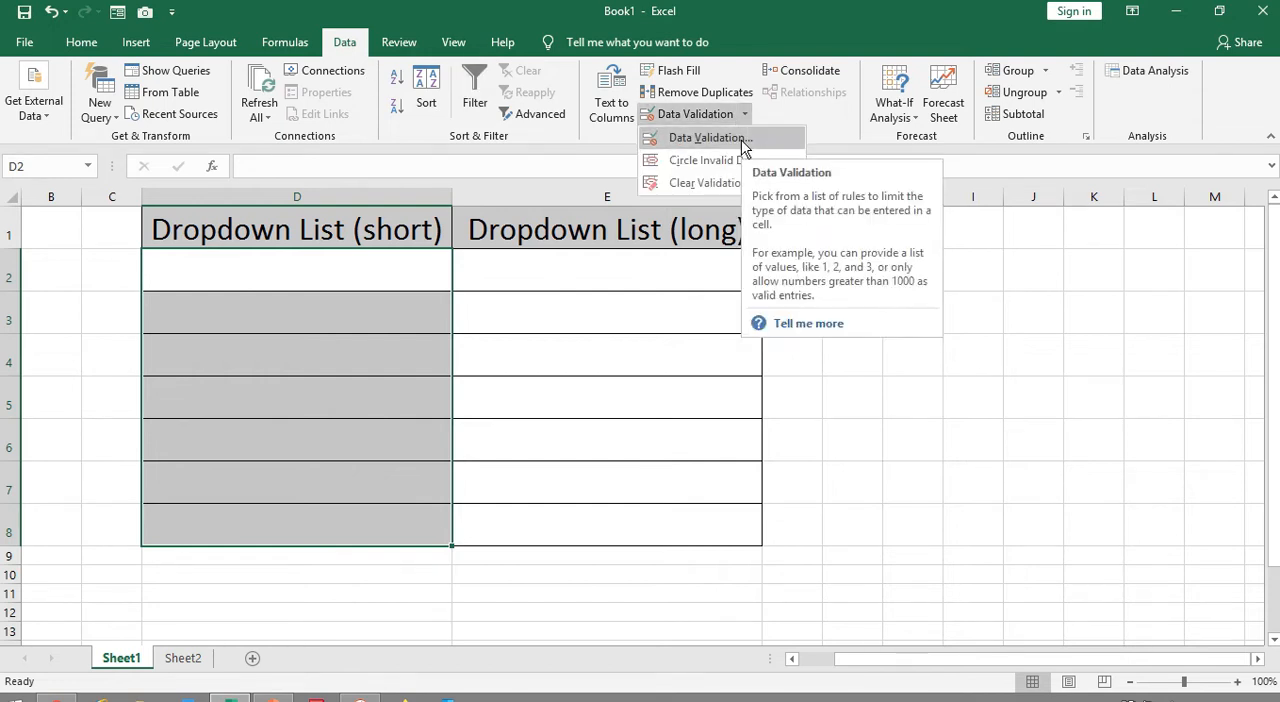
{"action": "left_click", "coordinate": [744, 143]}
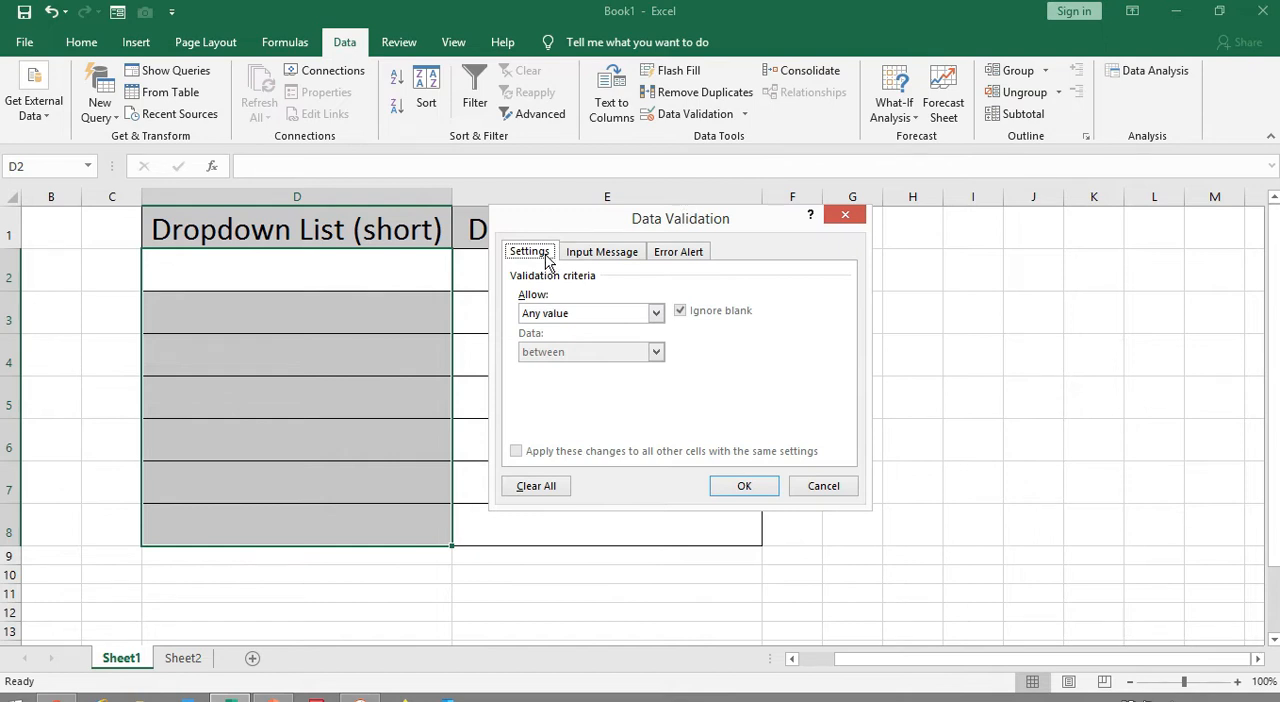
{"action": "left_click", "coordinate": [654, 314]}
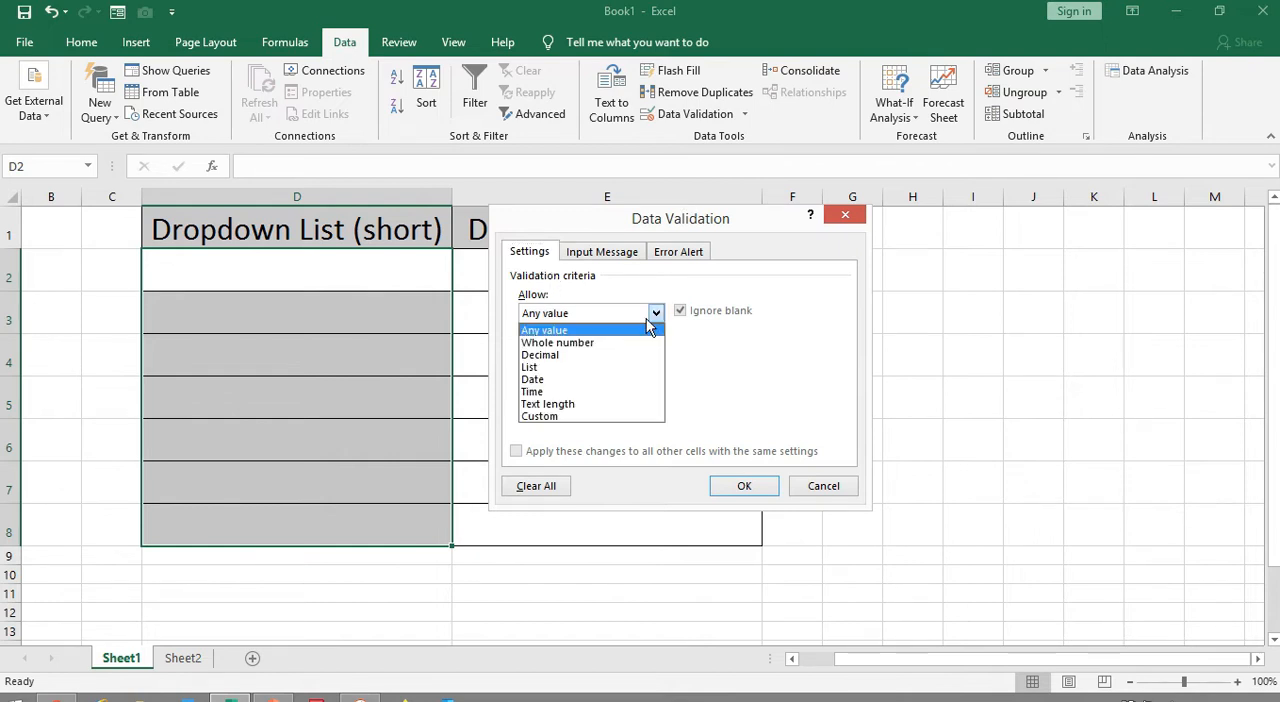
{"action": "left_click", "coordinate": [578, 368]}
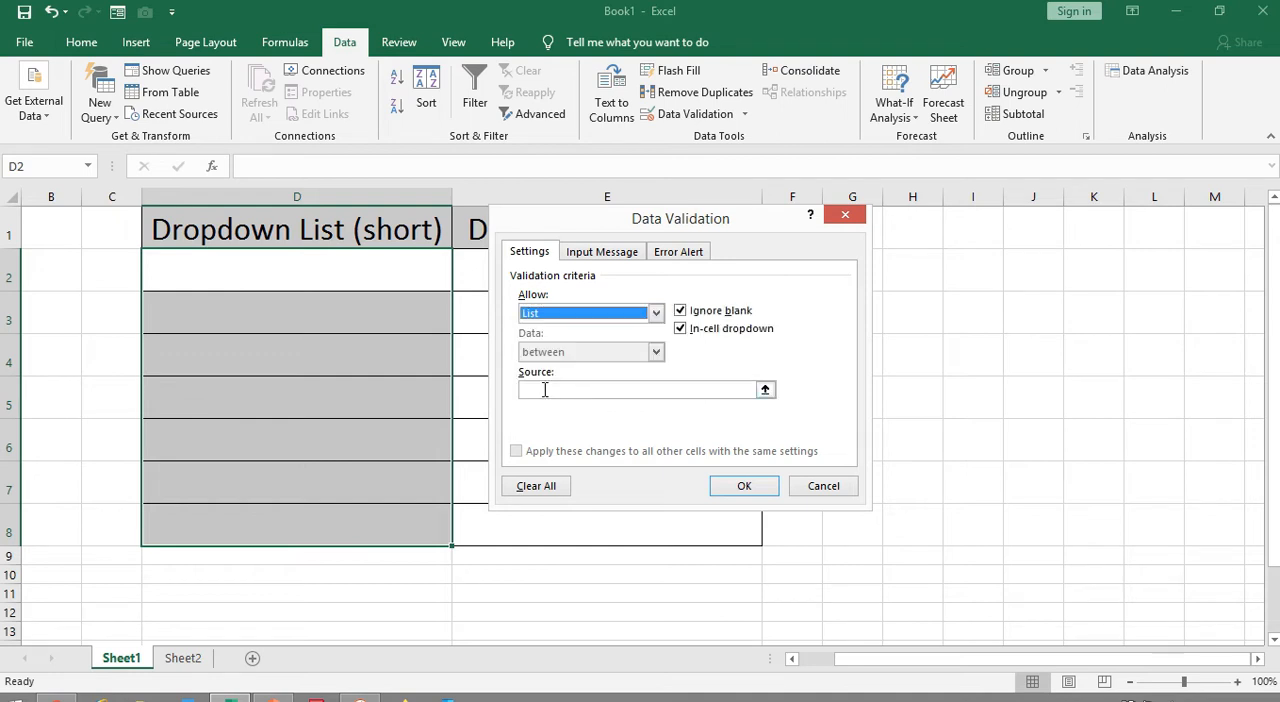
Set the validation list source to A,B,C,D and apply the rule to D2:D8
{"action": "left_click", "coordinate": [545, 389]}
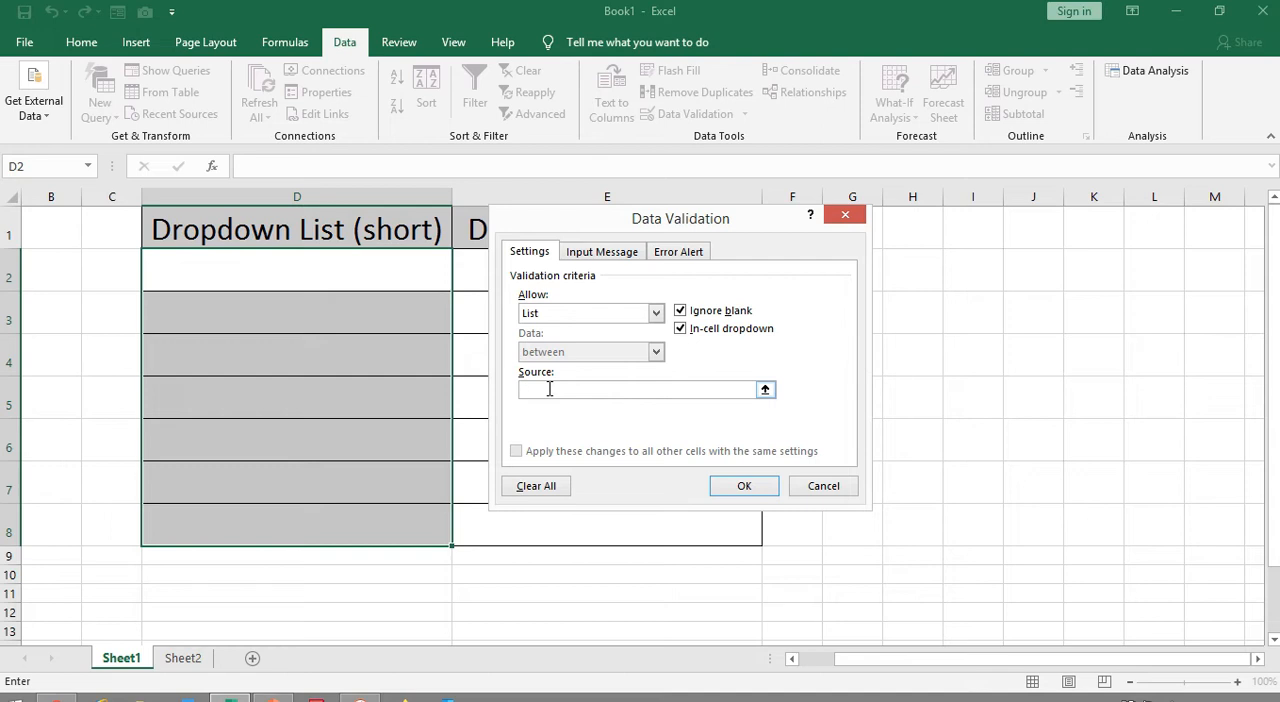
{"action": "type", "text": "A,B,C,D"}
{"action": "left_click", "coordinate": [765, 485]}
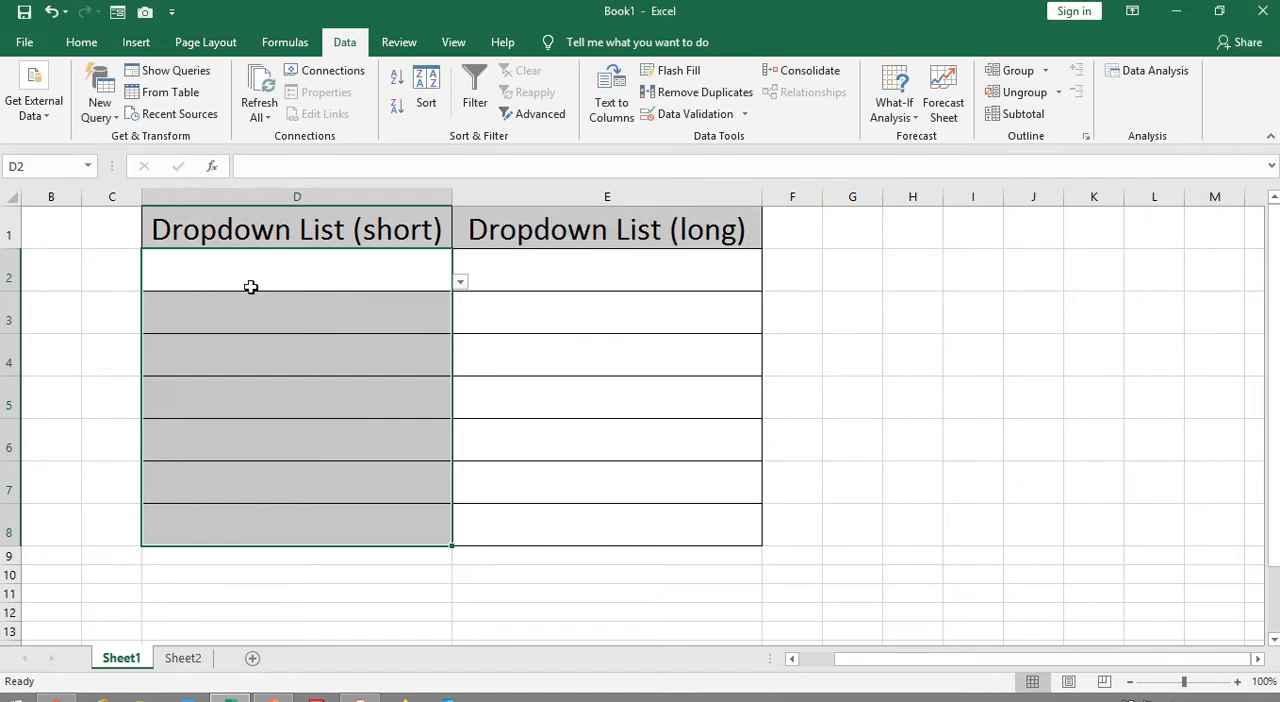
Choose B in cell D2 and A in cell D3 from their dropdown lists
{"action": "left_click", "coordinate": [298, 276]}
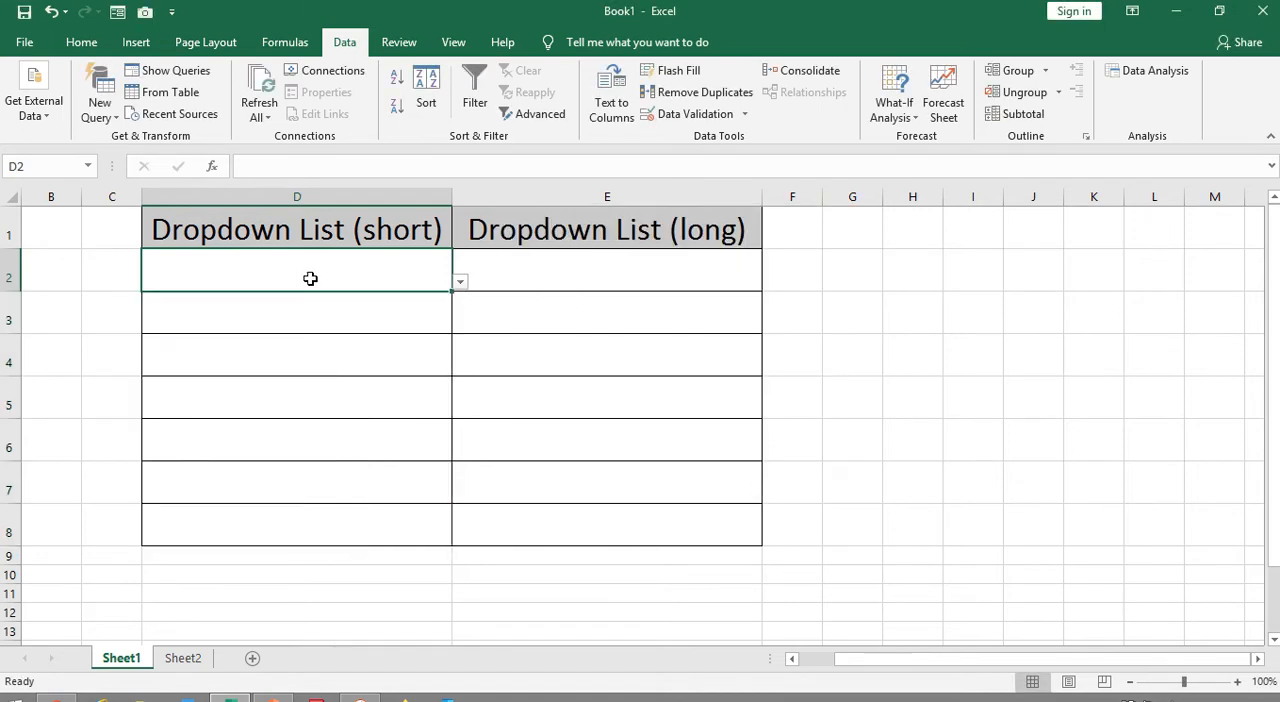
{"action": "left_click", "coordinate": [460, 283]}
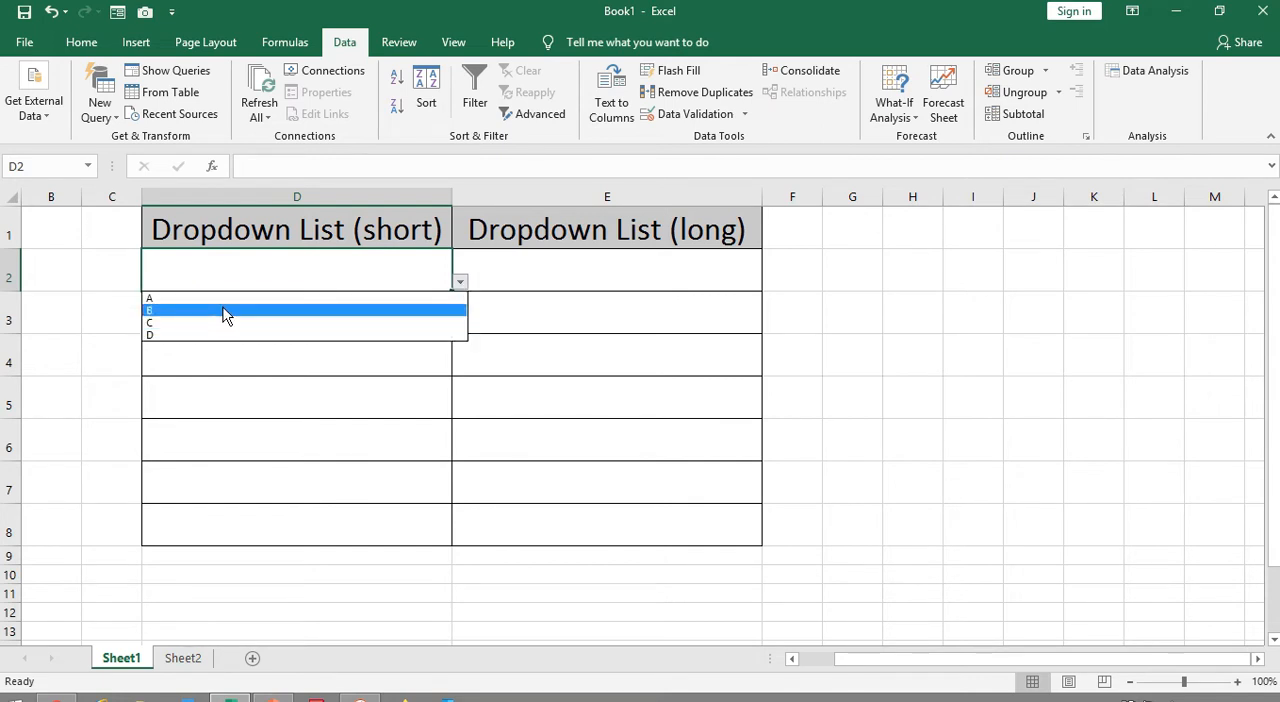
{"action": "left_click", "coordinate": [224, 313]}
{"action": "left_click", "coordinate": [226, 305]}
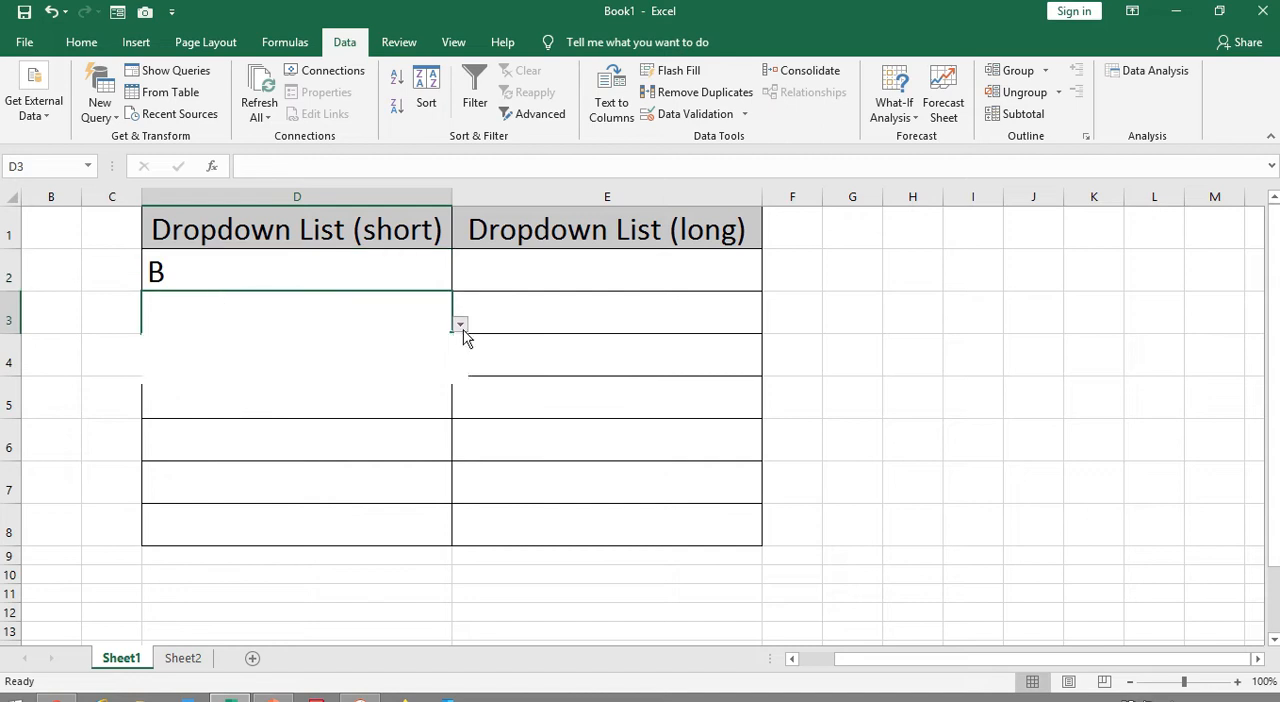
{"action": "left_click", "coordinate": [337, 357]}
Fill cells D4, D5 and D6 with D, B and C from their dropdown lists
{"action": "left_click", "coordinate": [394, 355]}
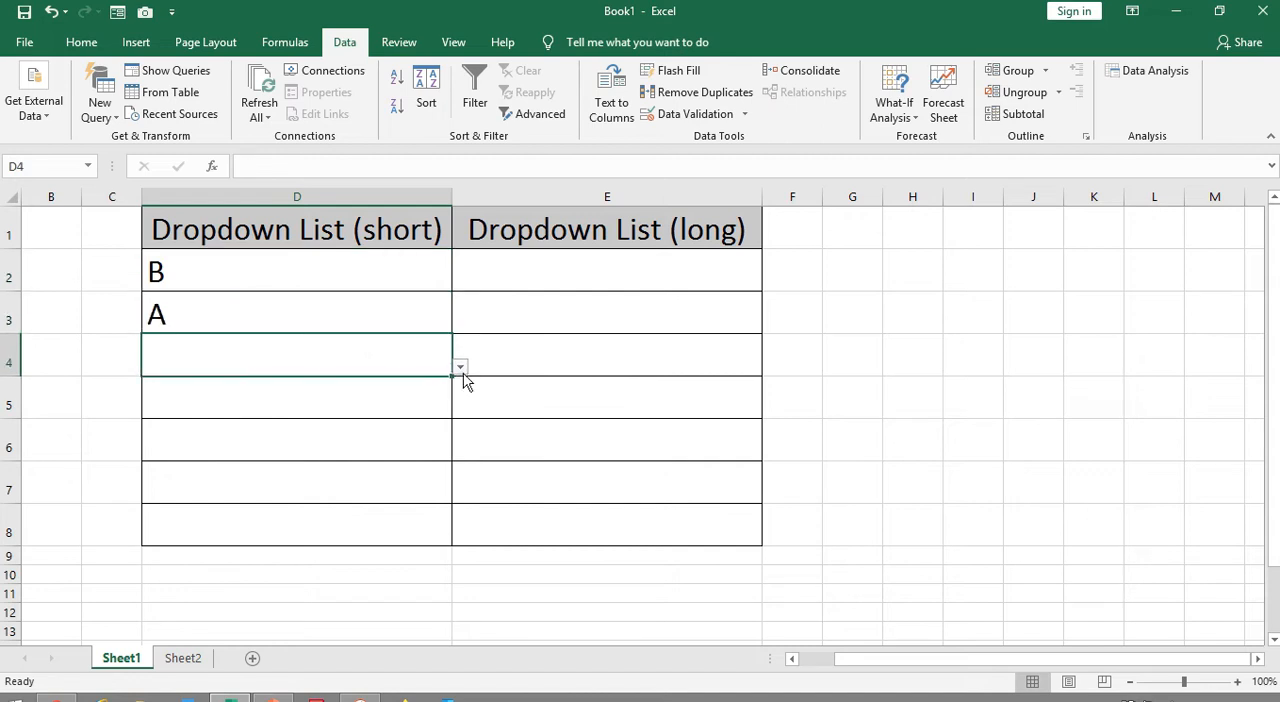
{"action": "left_click", "coordinate": [459, 368]}
{"action": "left_click", "coordinate": [324, 420]}
{"action": "left_click", "coordinate": [455, 406]}
{"action": "left_click", "coordinate": [459, 409]}
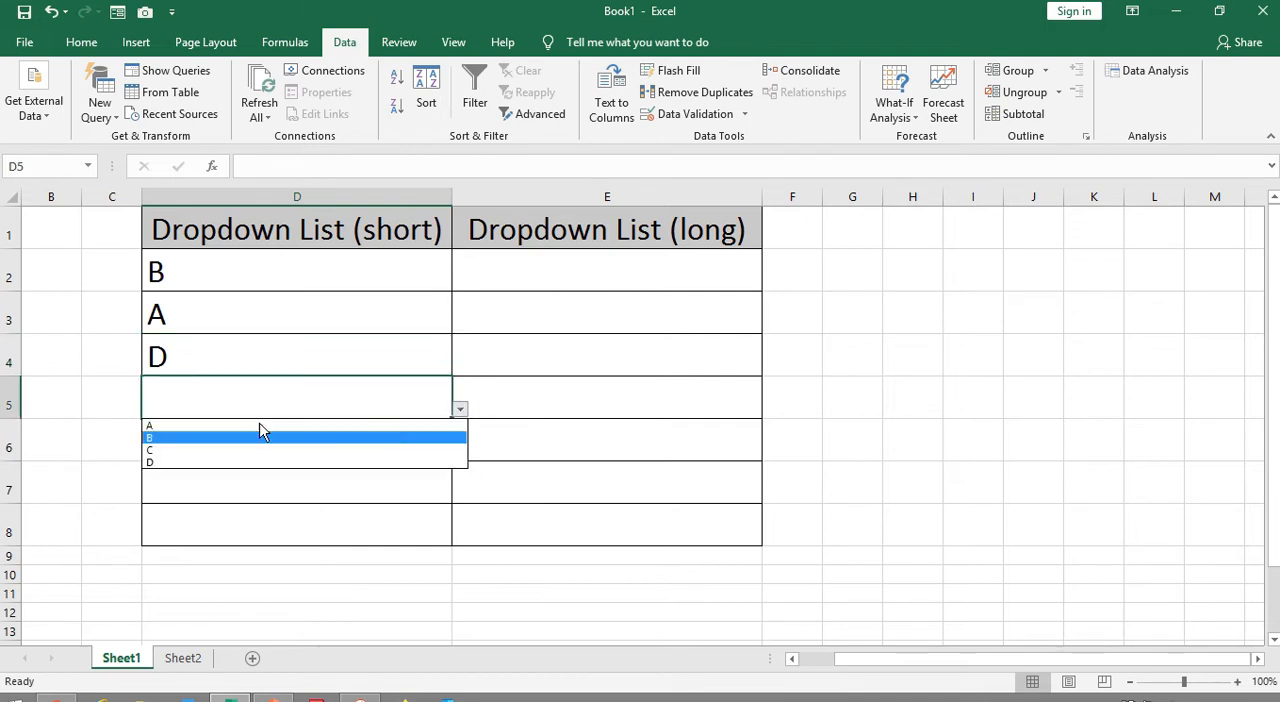
{"action": "left_click", "coordinate": [257, 436]}
{"action": "left_click", "coordinate": [294, 438]}
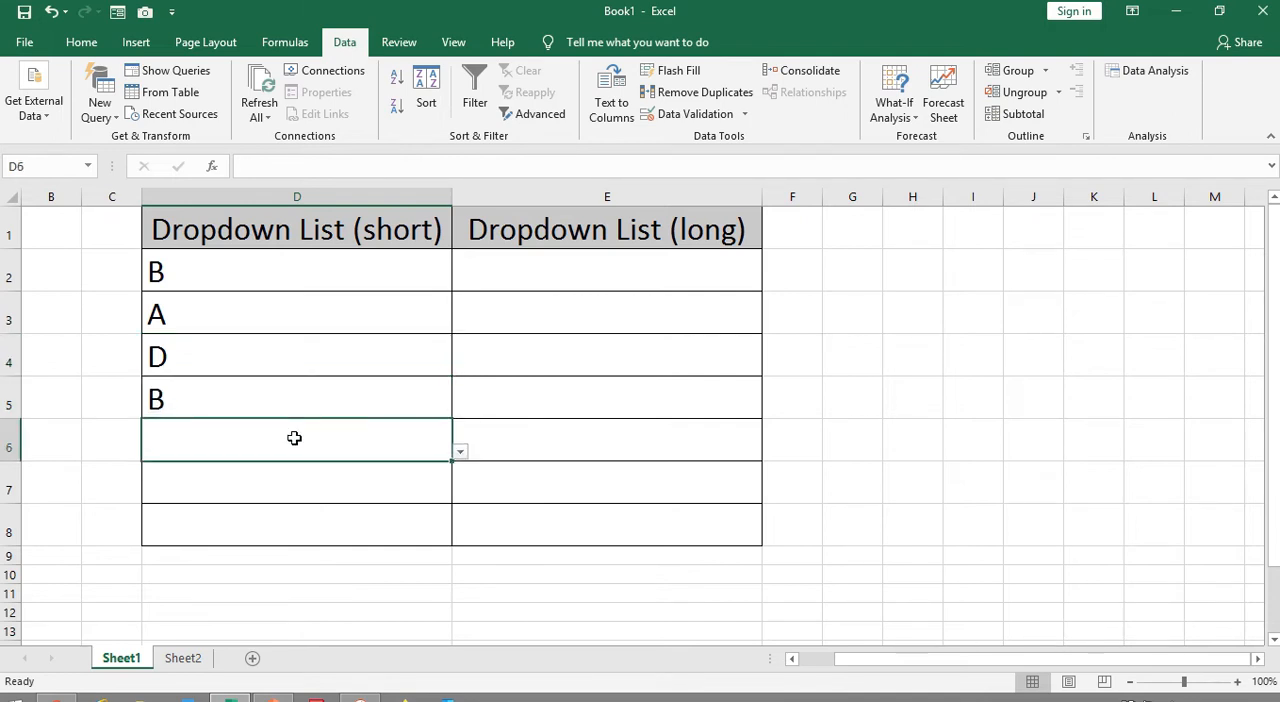
{"action": "left_click", "coordinate": [460, 453]}
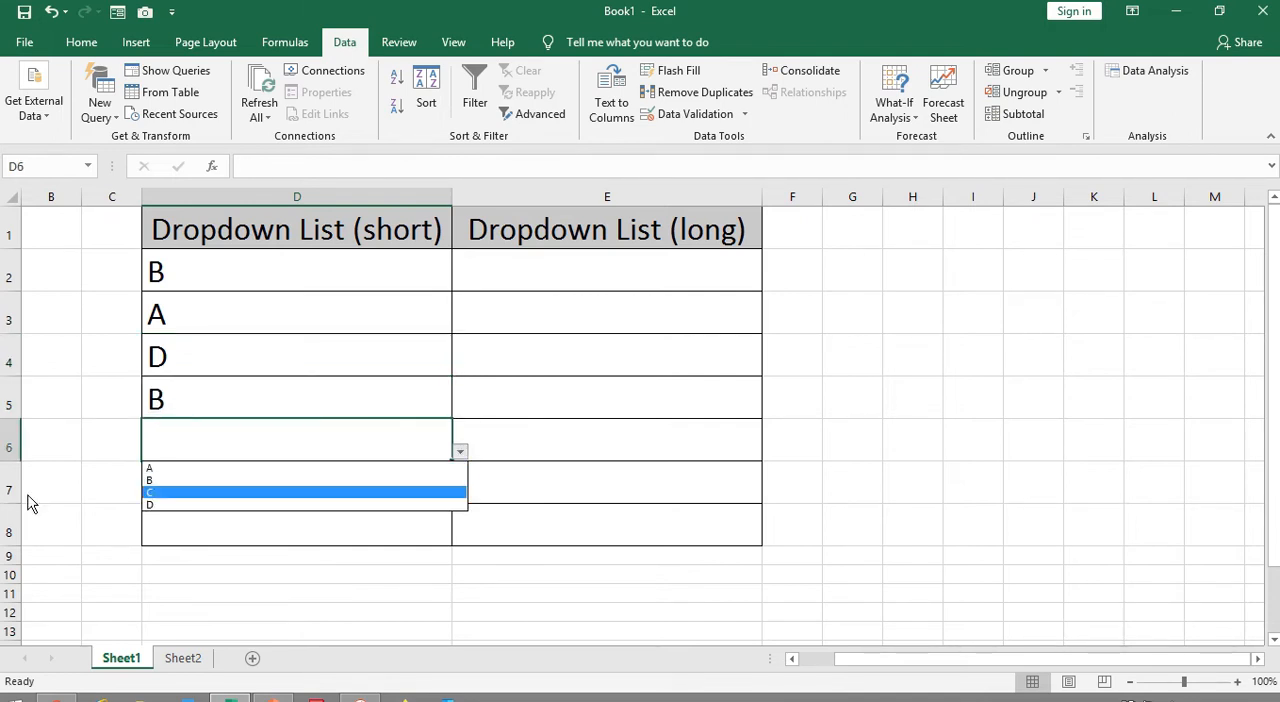
{"action": "left_click", "coordinate": [162, 497]}
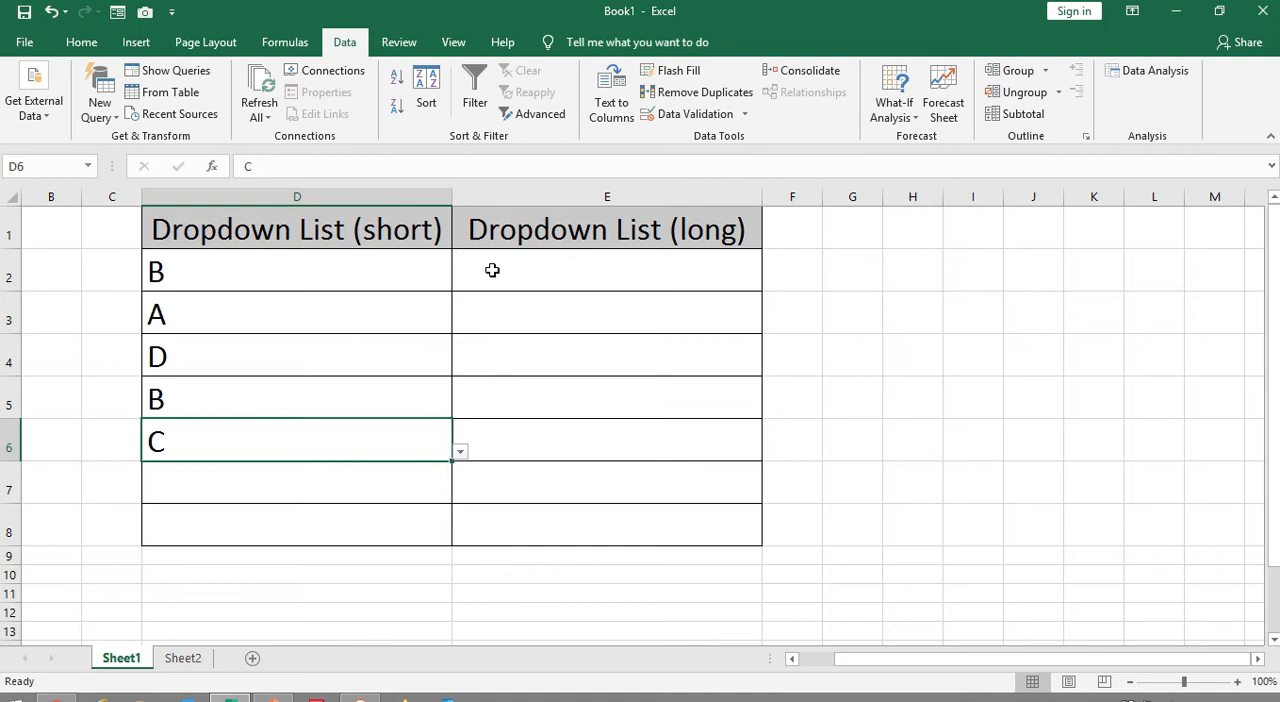
Start a data validation rule for cells E2:E8 under the Dropdown List (long) header, allowing List entries
{"action": "left_click_drag", "start_coordinate": [492, 270], "coordinate": [531, 509]}
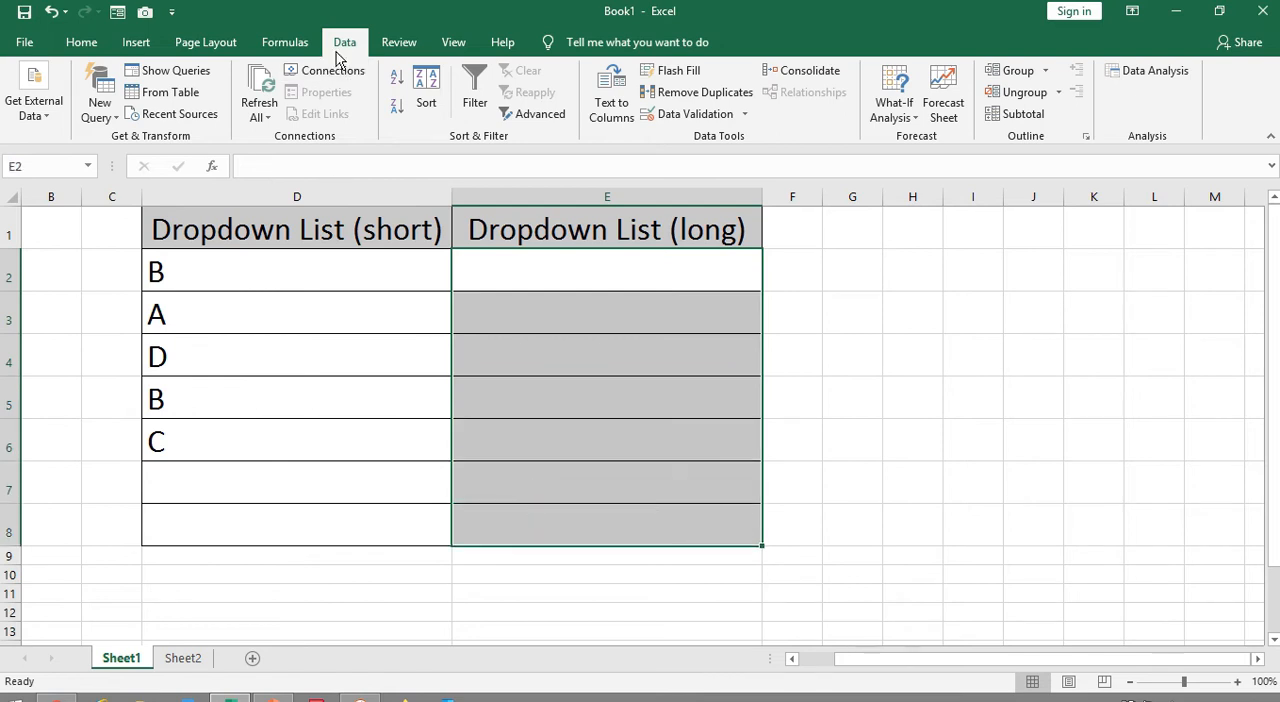
{"action": "left_click", "coordinate": [708, 114]}
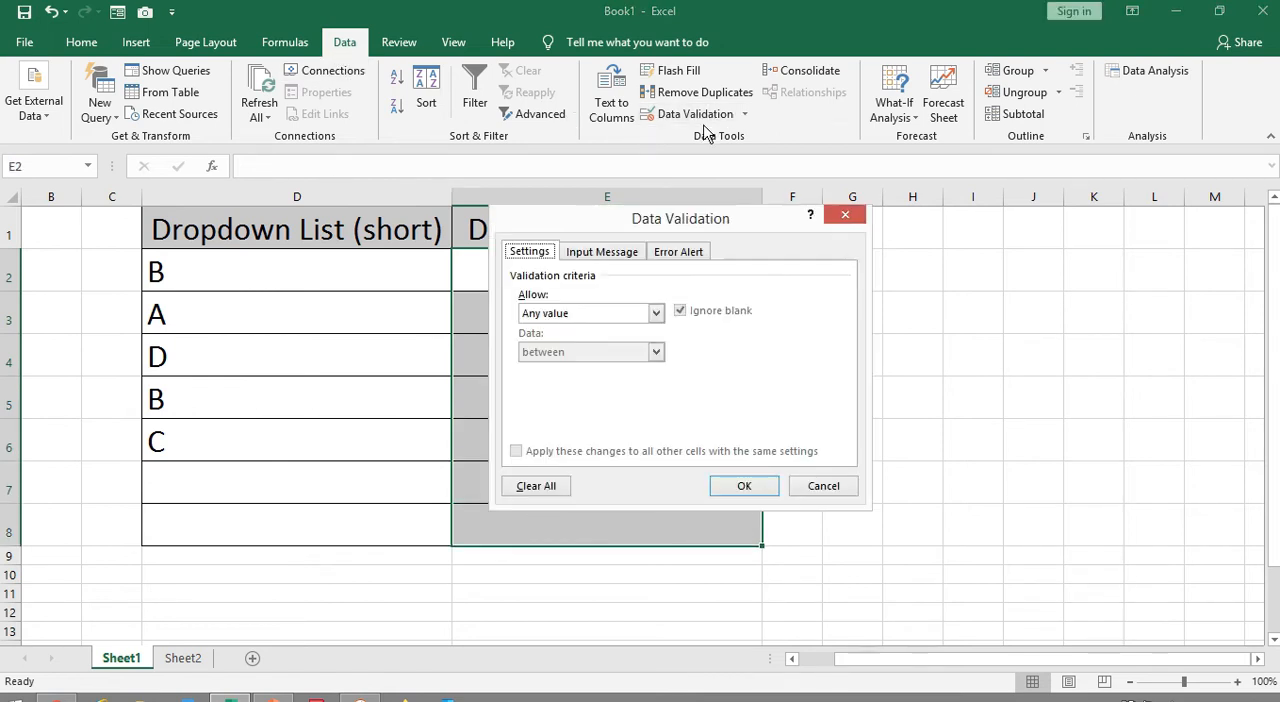
{"action": "left_click", "coordinate": [657, 313]}
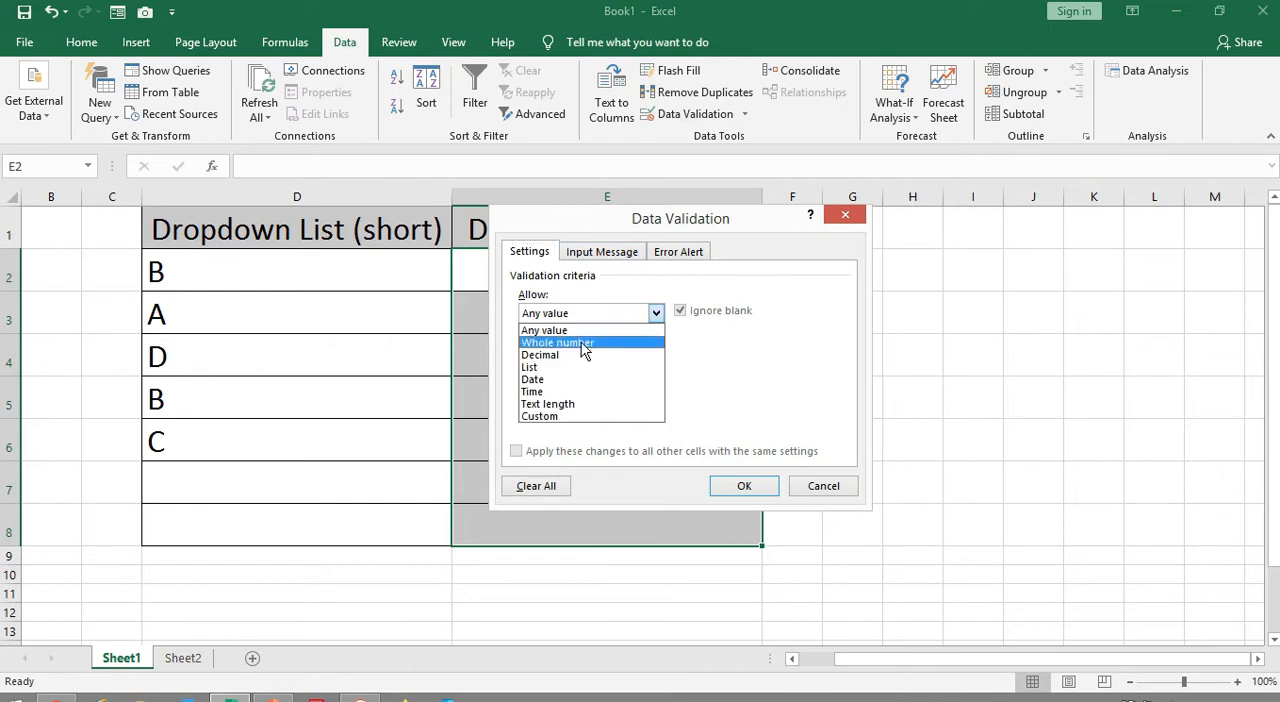
{"action": "left_click", "coordinate": [549, 369]}
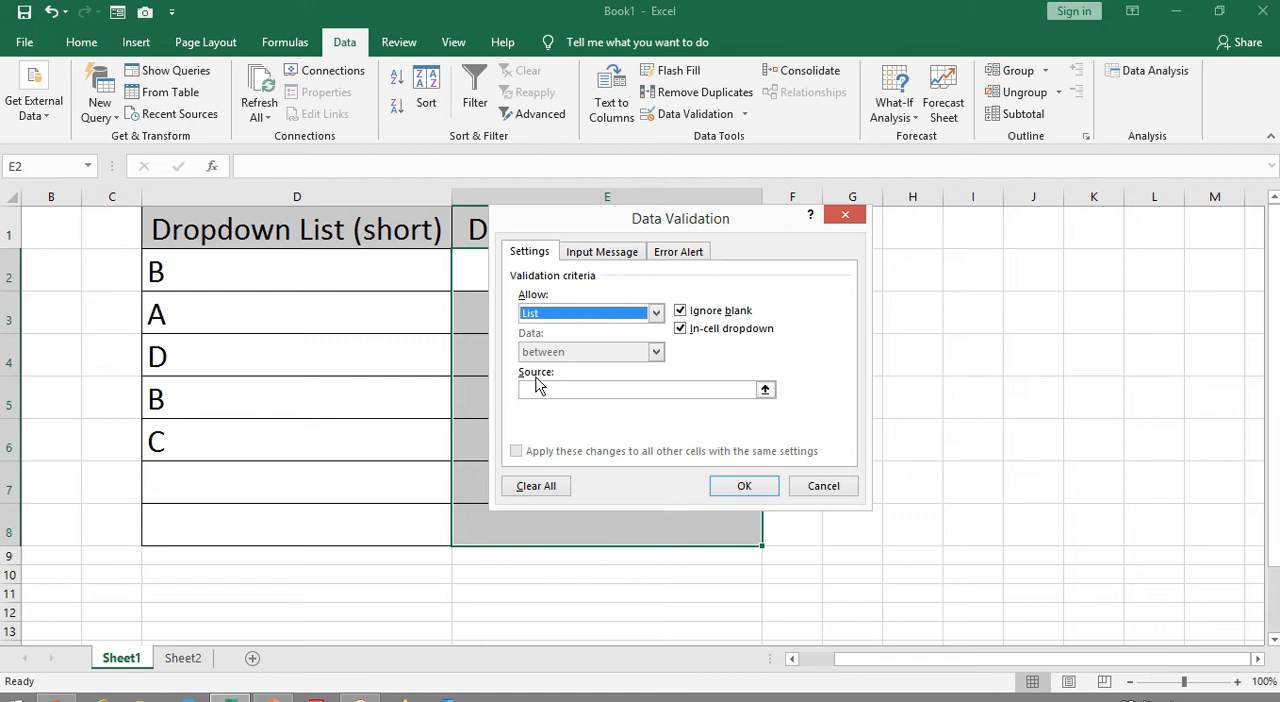
Use the department names in Sheet2 cells C4:C13 as the list source and apply the rule to E2:E8
{"action": "left_click", "coordinate": [765, 390]}
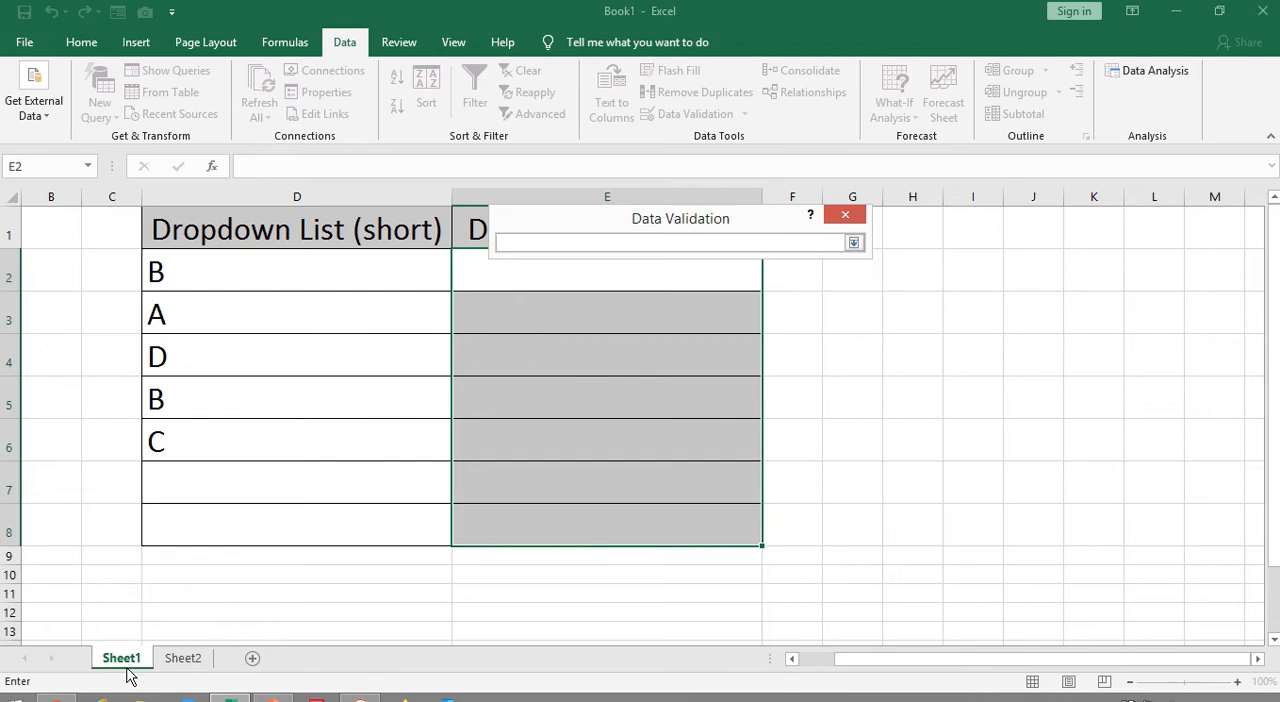
{"action": "left_click", "coordinate": [184, 659]}
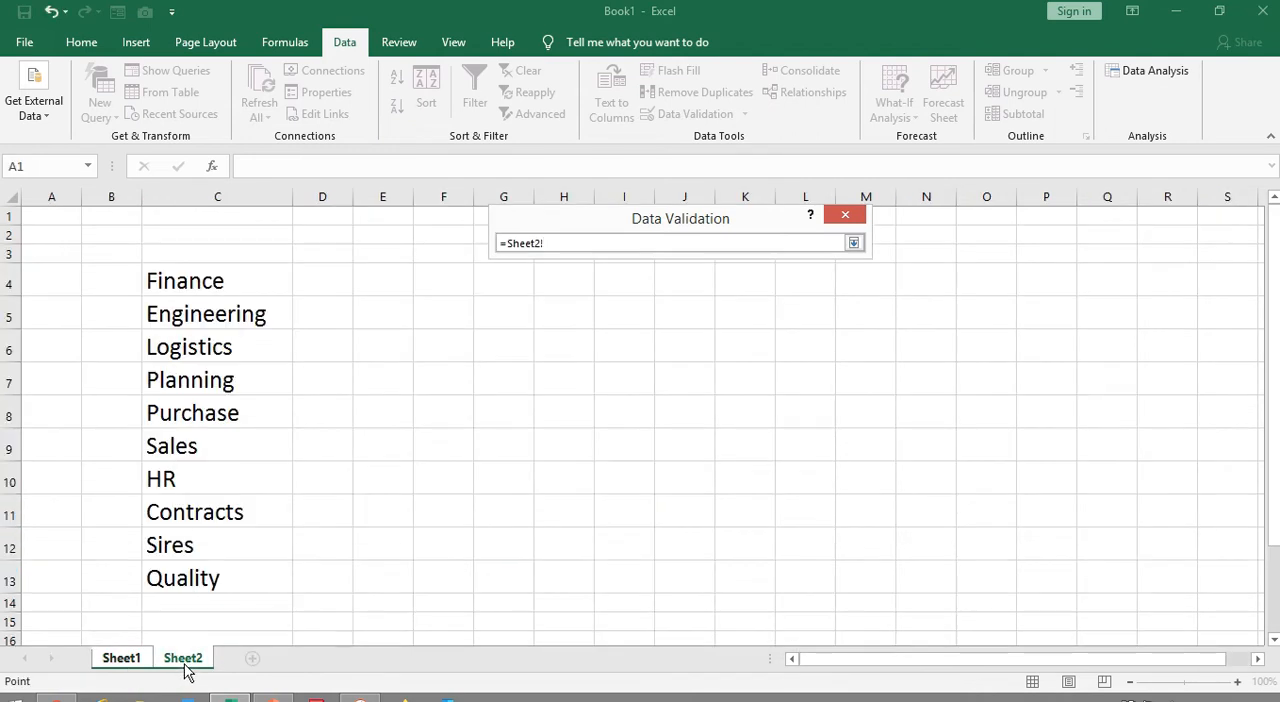
{"action": "left_click", "coordinate": [190, 273]}
{"action": "left_click_drag", "start_coordinate": [190, 273], "coordinate": [185, 570]}
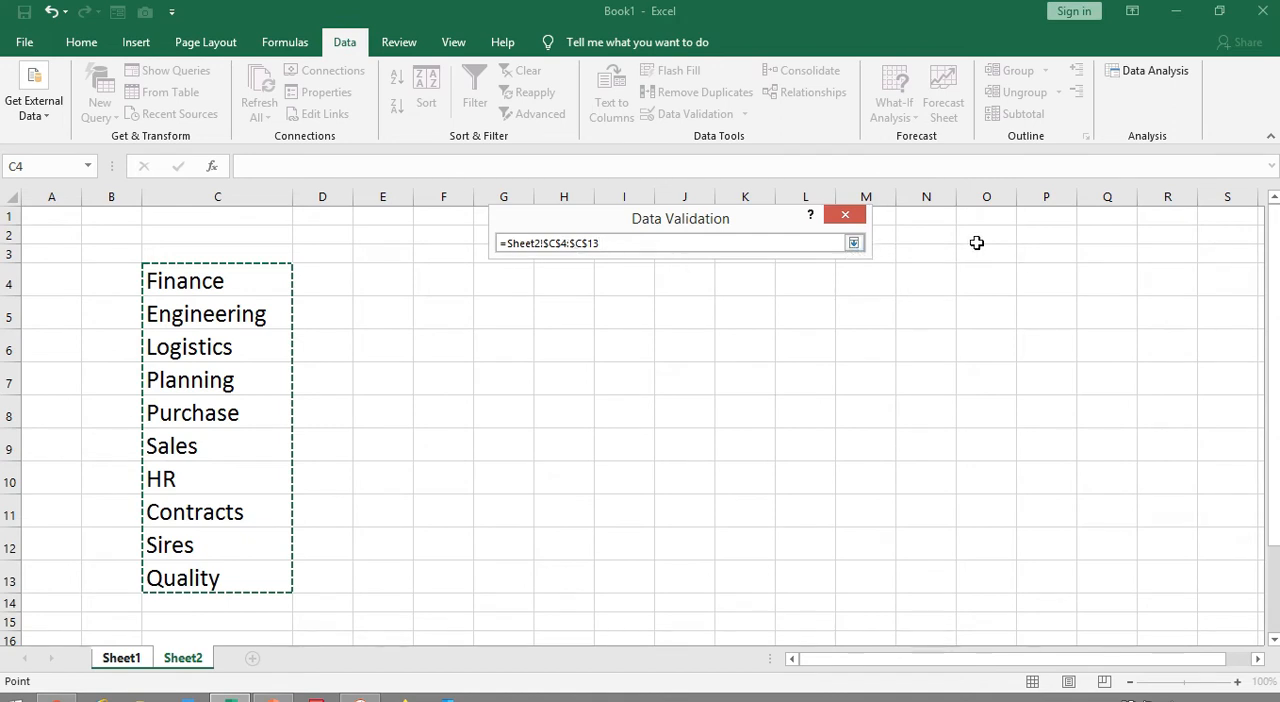
{"action": "left_click", "coordinate": [854, 244]}
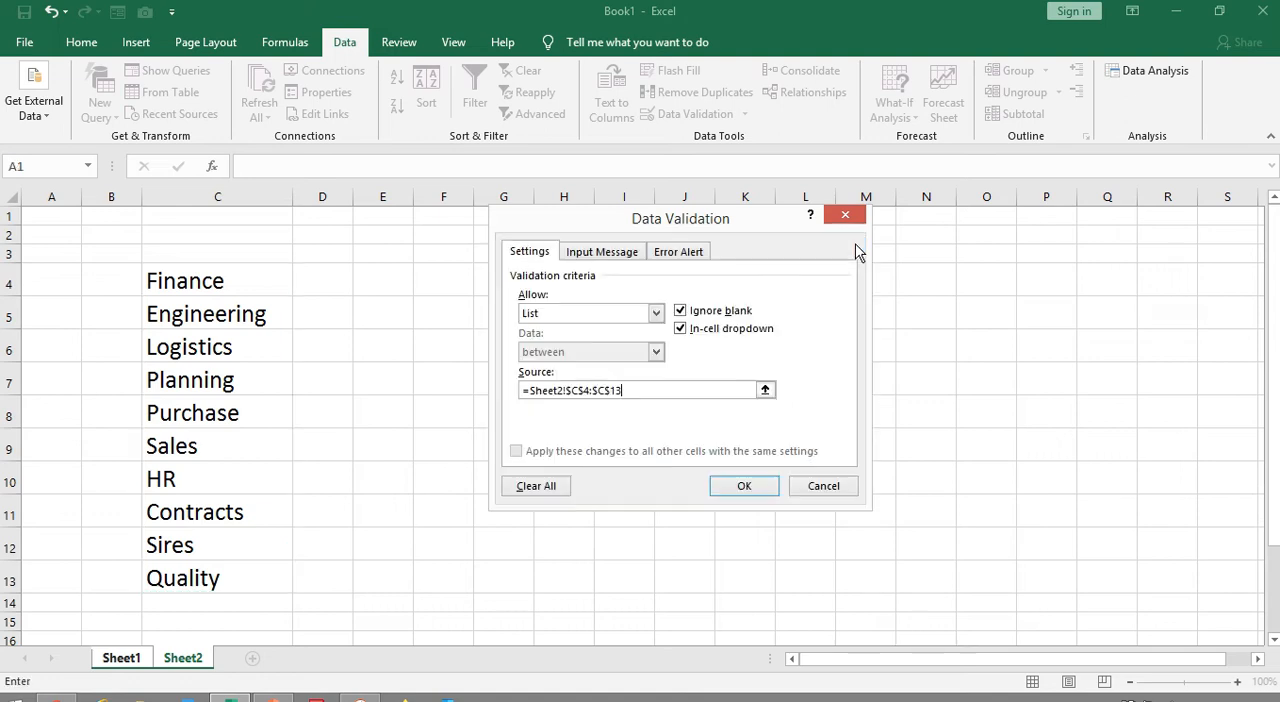
{"action": "left_click", "coordinate": [744, 487]}
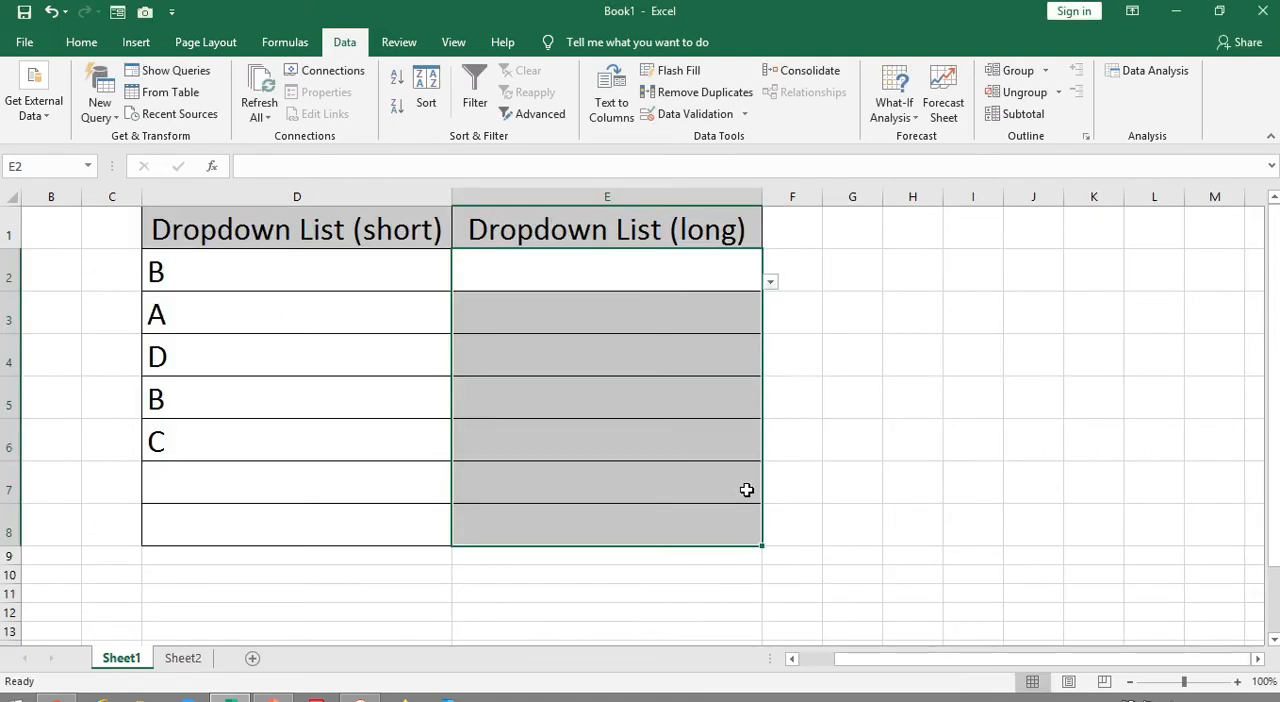
Choose Engineering in cell E2 and Sales in cell E3 from their dropdown lists
{"action": "left_click", "coordinate": [633, 263]}
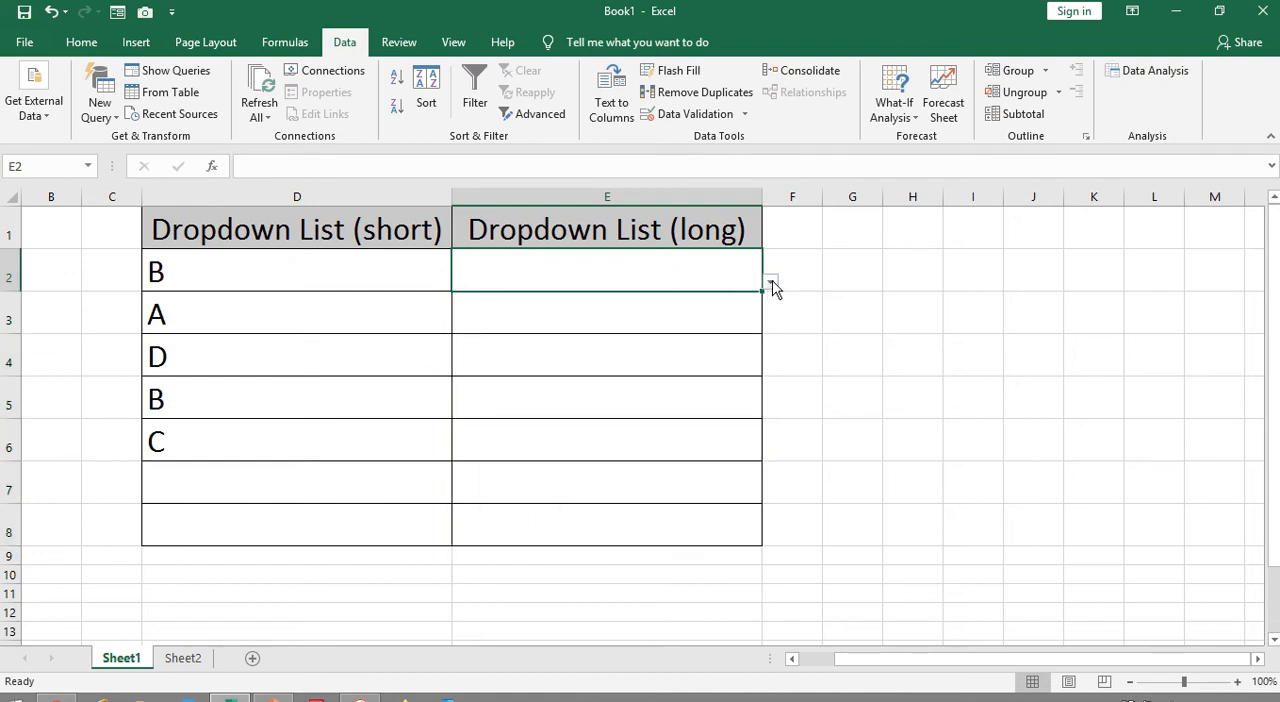
{"action": "left_click", "coordinate": [770, 284]}
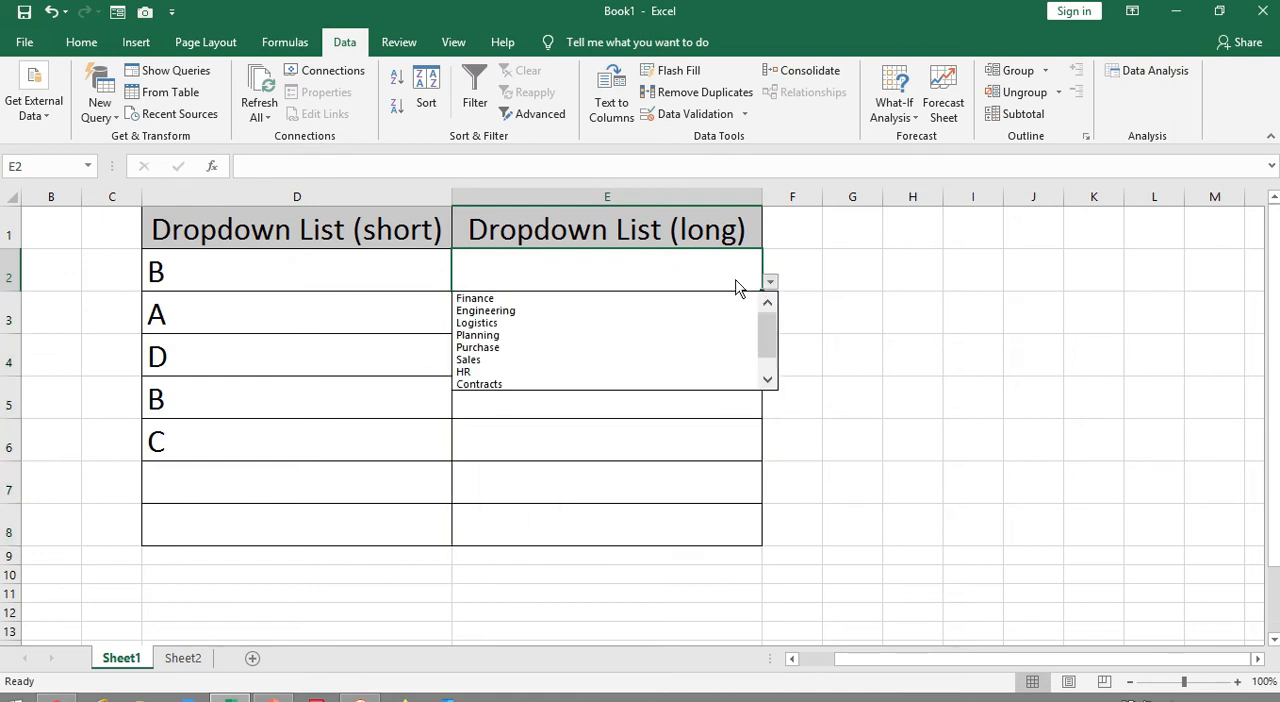
{"action": "left_click", "coordinate": [568, 311]}
{"action": "left_click", "coordinate": [637, 314]}
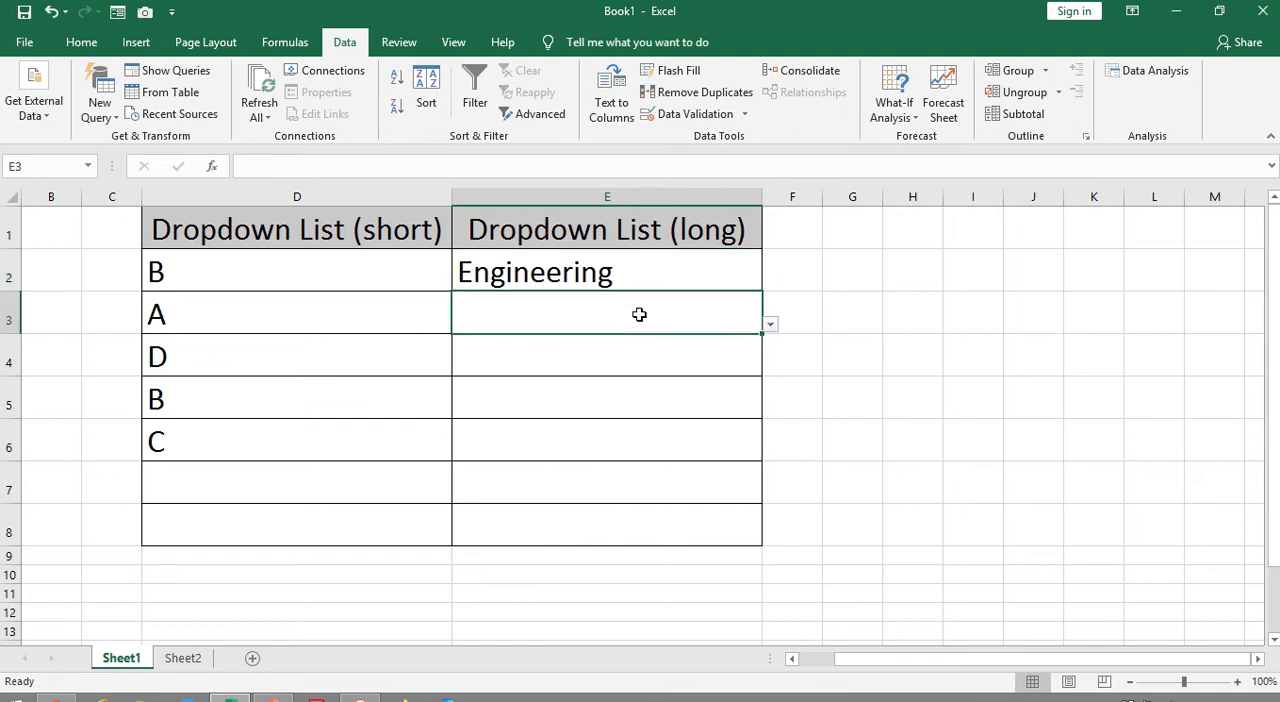
{"action": "left_click", "coordinate": [770, 326]}
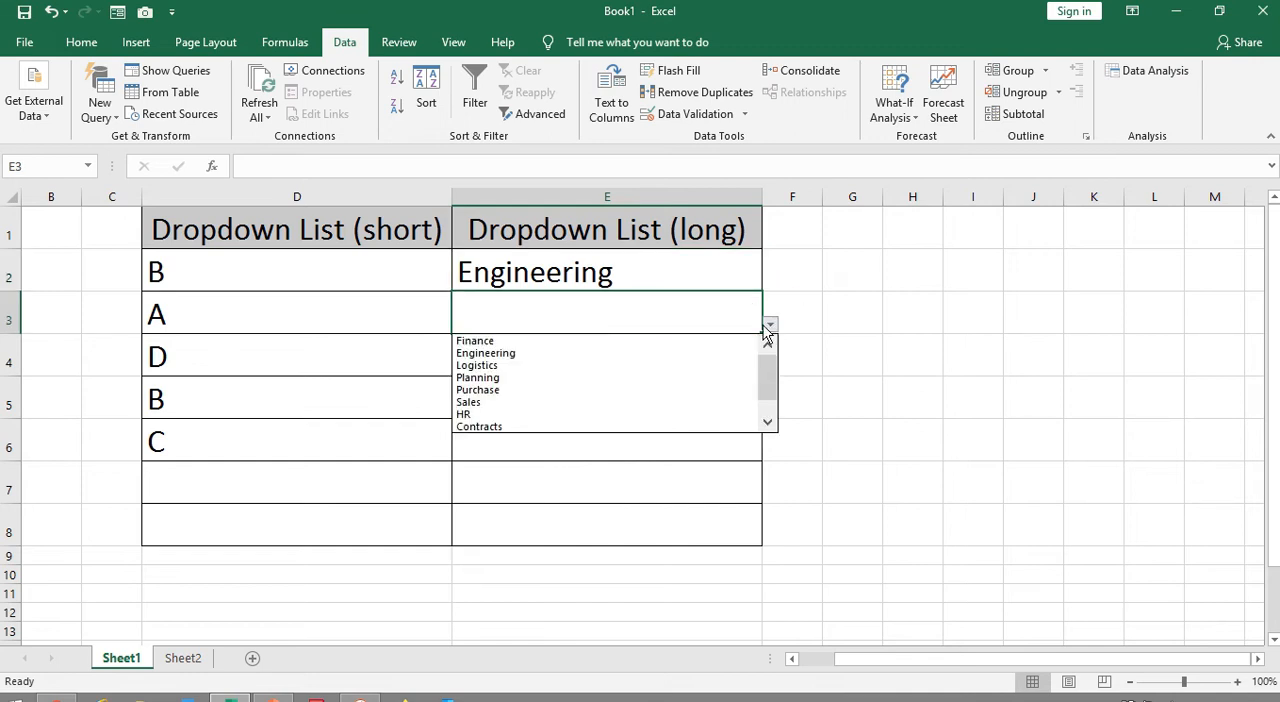
{"action": "left_click", "coordinate": [511, 402]}
Fill cells E4, E5 and E6 with Contracts, HR and Logistics from their dropdown lists
{"action": "left_click", "coordinate": [554, 354]}
{"action": "left_click", "coordinate": [772, 368]}
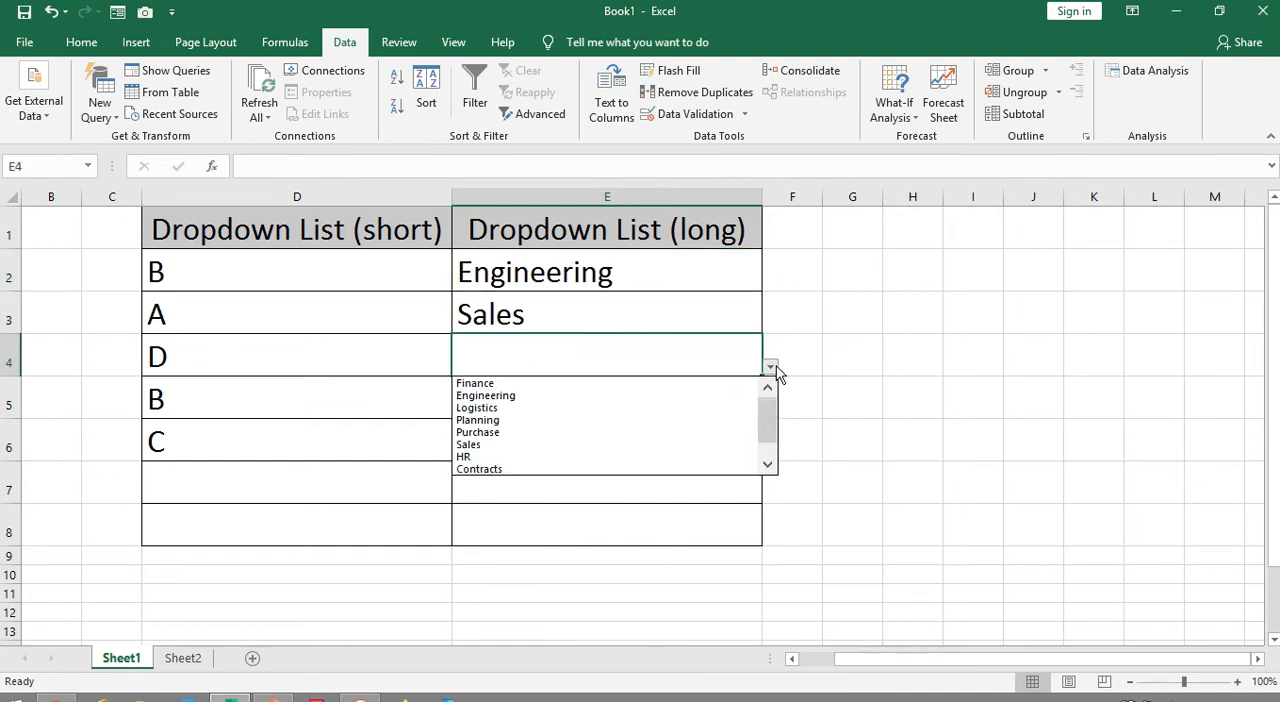
{"action": "left_click", "coordinate": [546, 470]}
{"action": "left_click", "coordinate": [679, 398]}
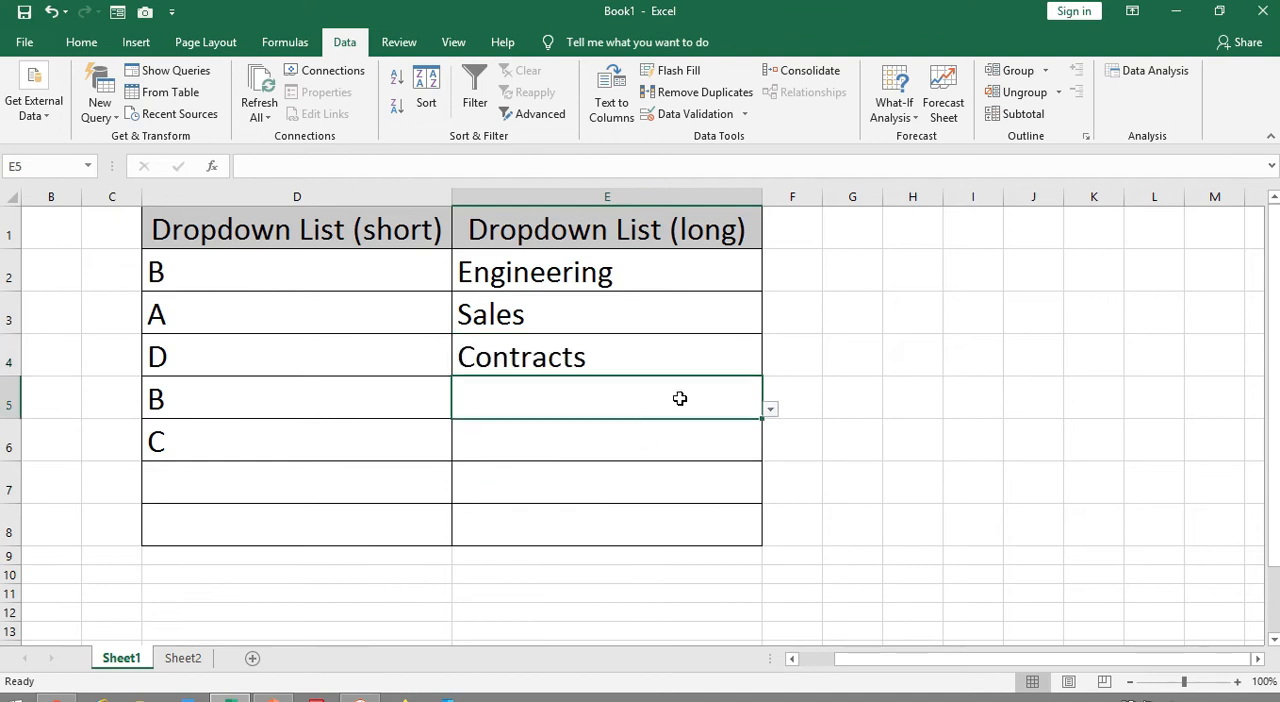
{"action": "left_click", "coordinate": [771, 410]}
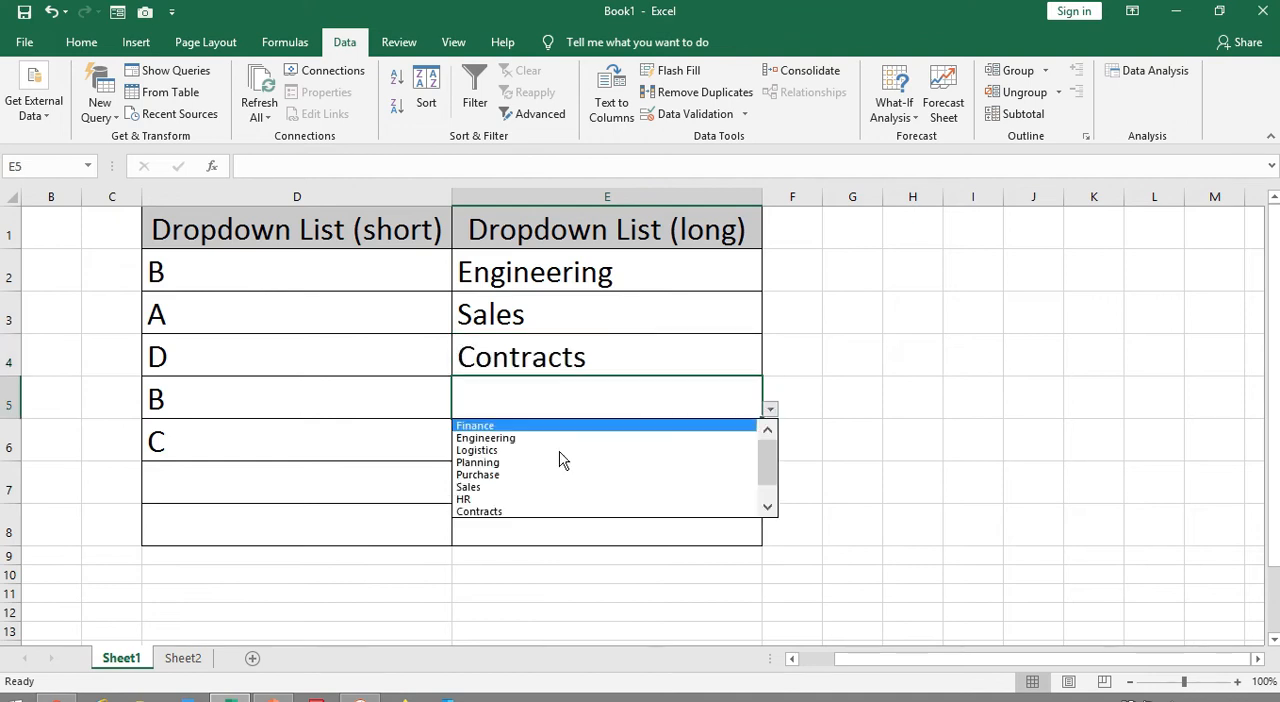
{"action": "left_click", "coordinate": [510, 499]}
{"action": "left_click", "coordinate": [574, 448]}
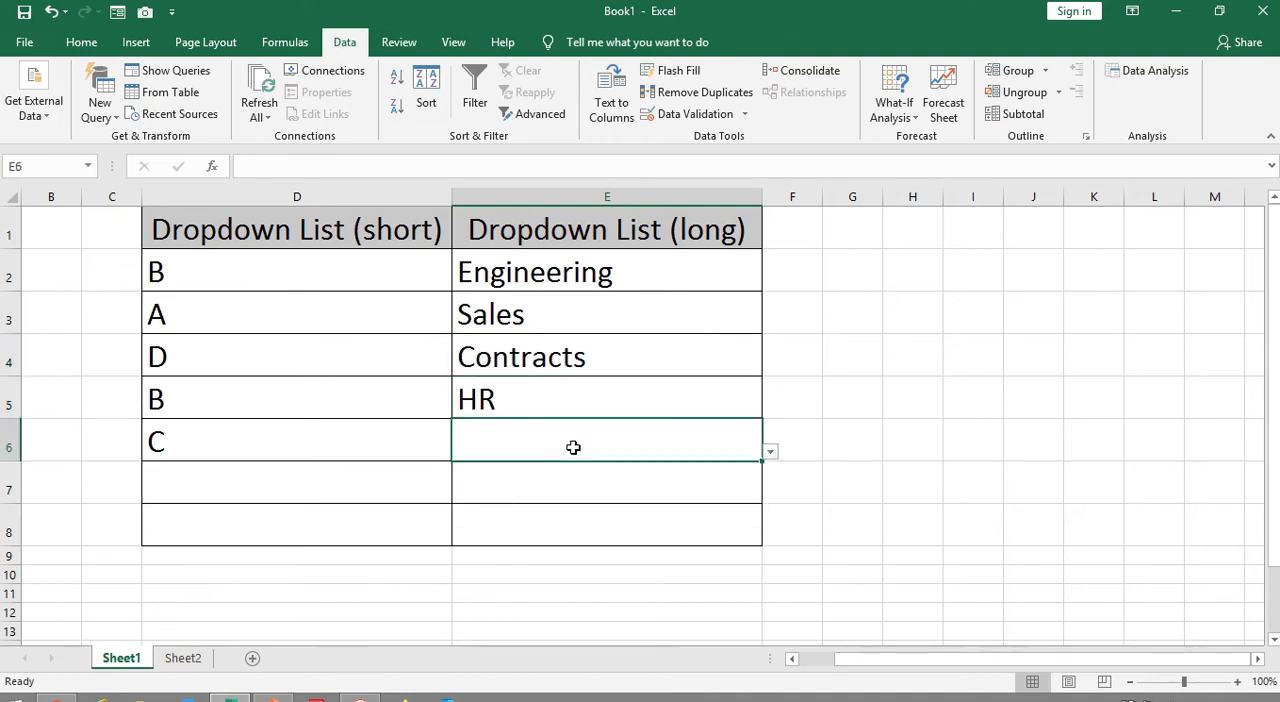
{"action": "left_click", "coordinate": [770, 452]}
{"action": "left_click", "coordinate": [540, 495]}
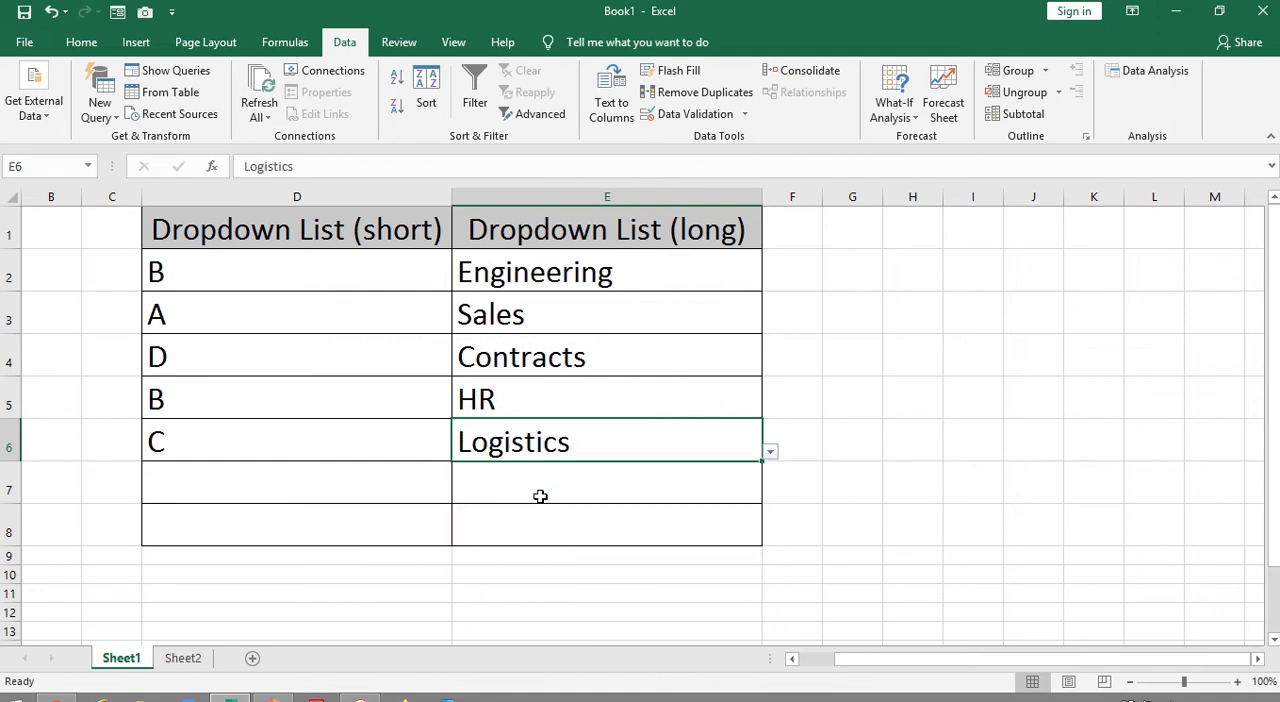
Choose Planning in cell E7 and Purchase in cell E8 from their dropdown lists
{"action": "left_click", "coordinate": [595, 495]}
{"action": "left_click", "coordinate": [768, 495]}
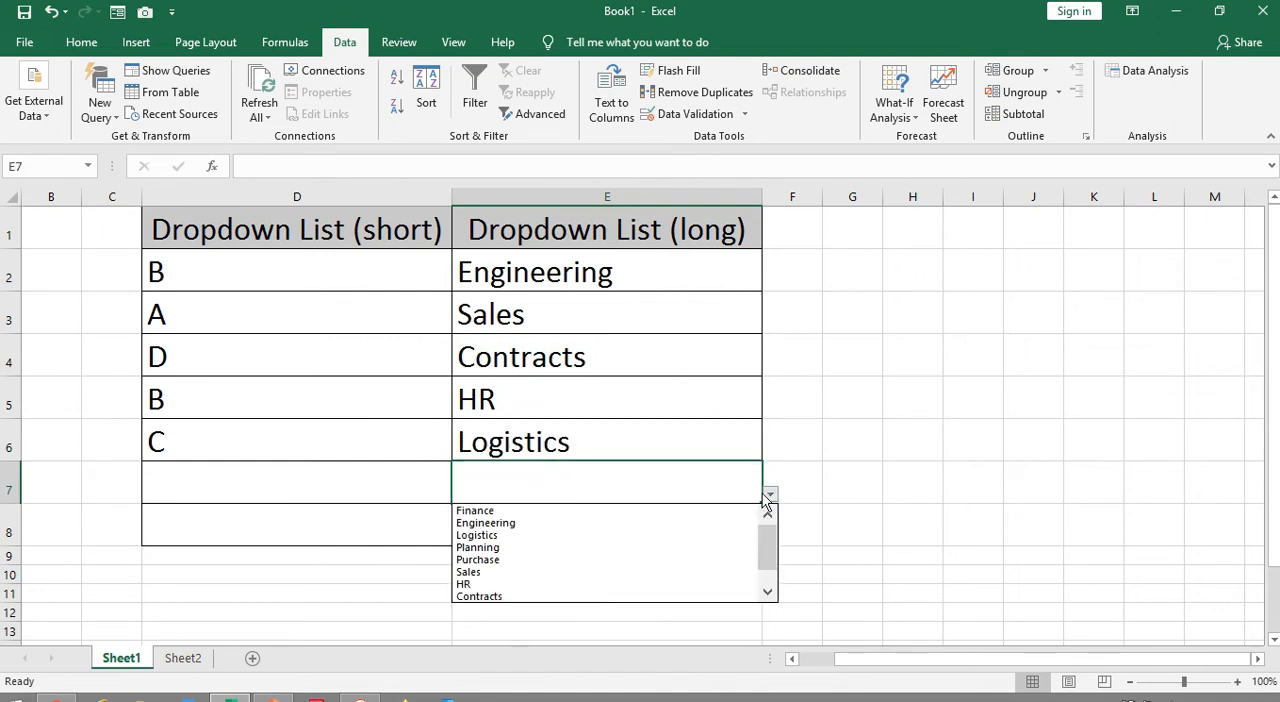
{"action": "left_click", "coordinate": [478, 547]}
{"action": "left_click", "coordinate": [478, 532]}
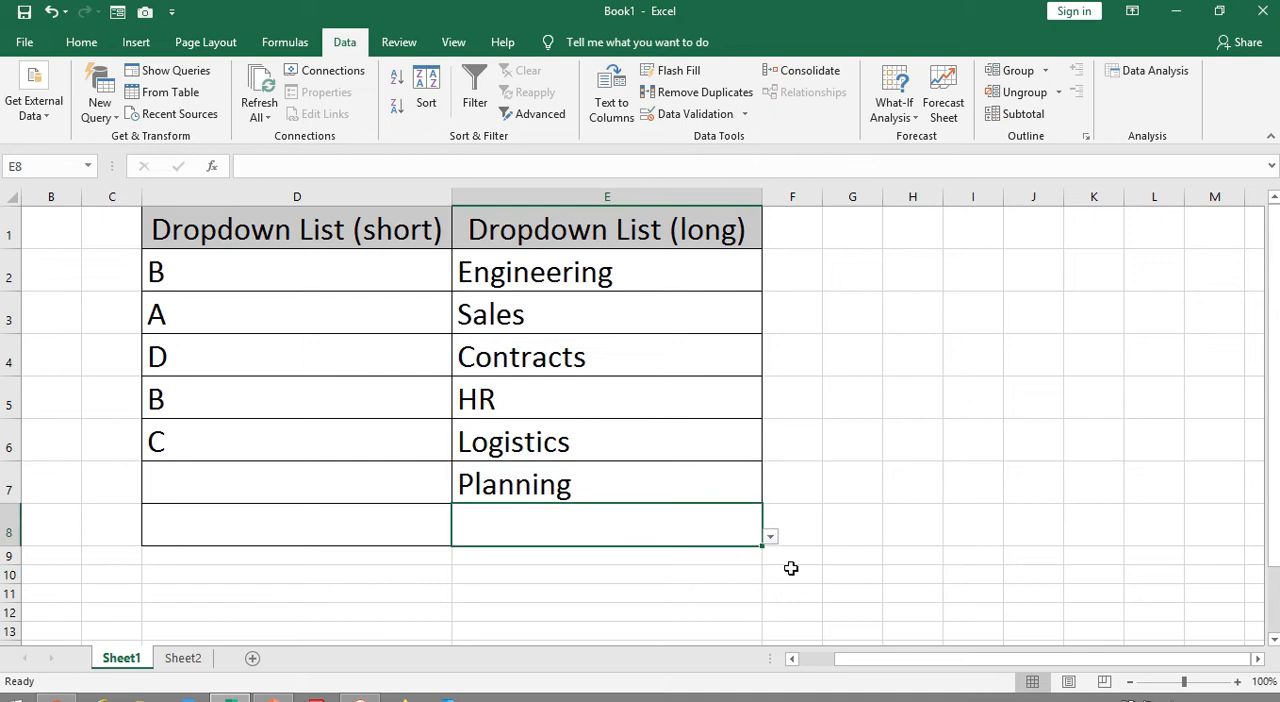
{"action": "left_click", "coordinate": [770, 537]}
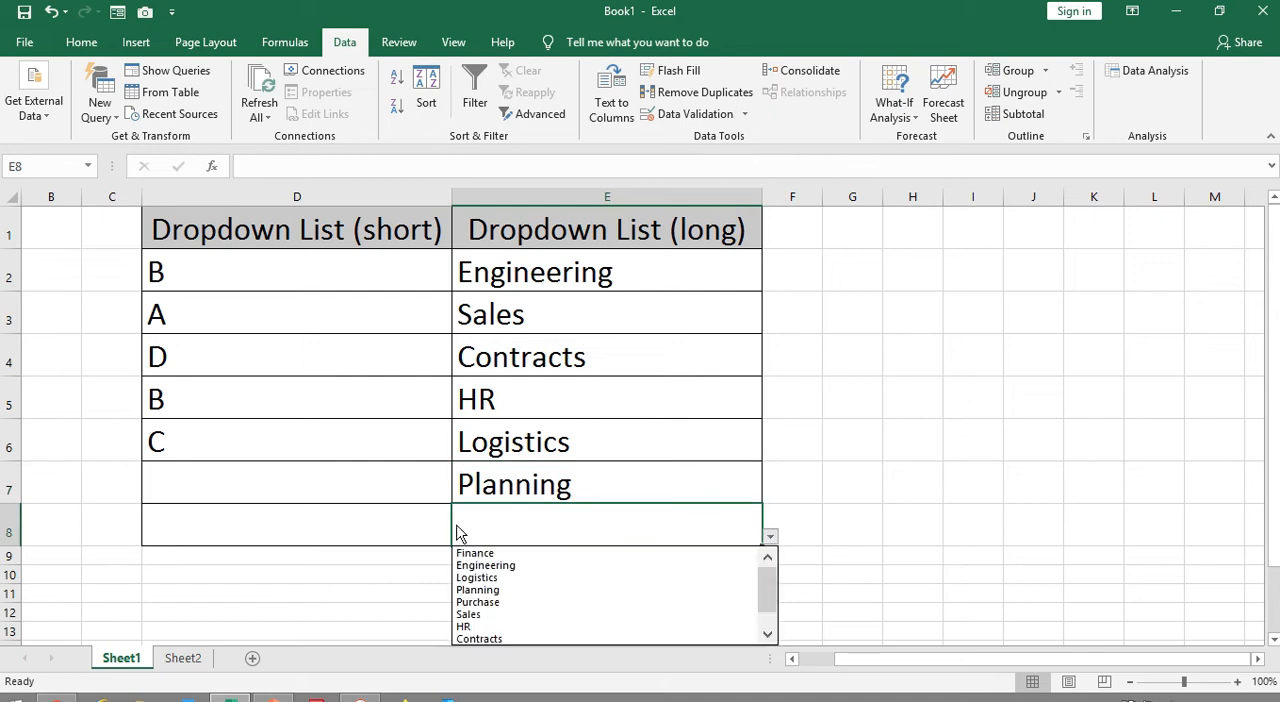
{"action": "left_click", "coordinate": [477, 602]}
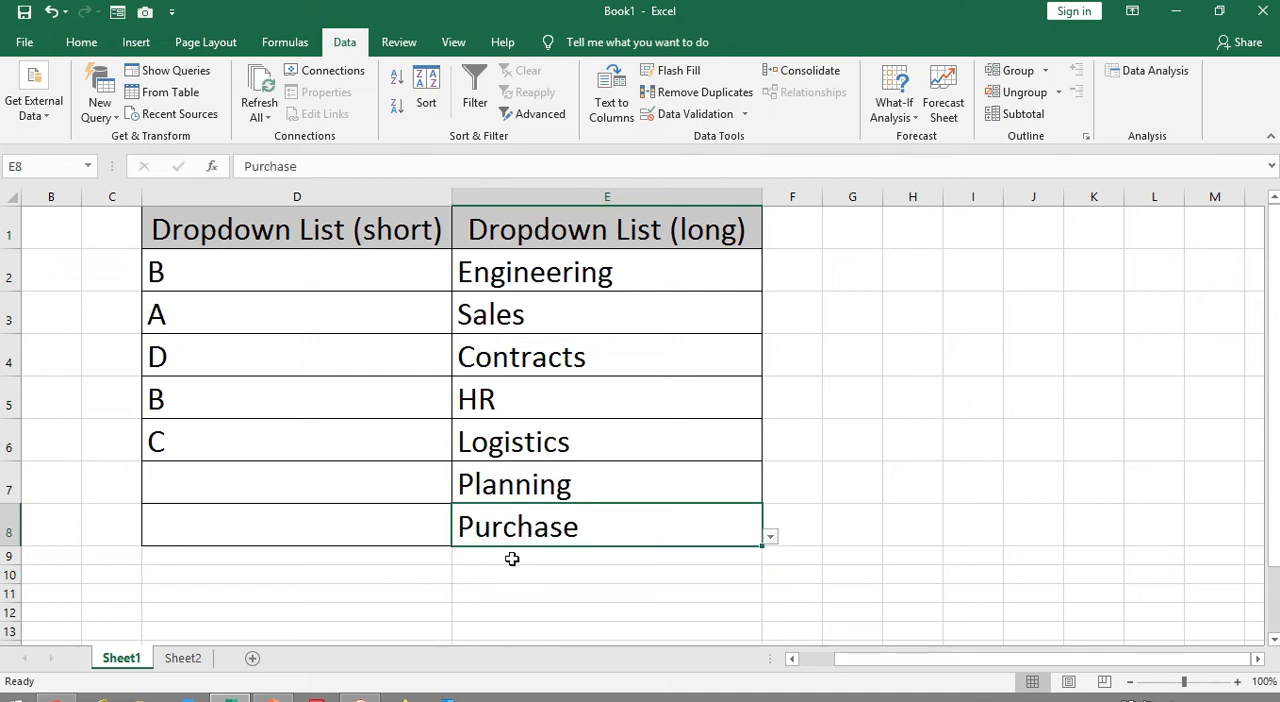
{"action": "left_click", "coordinate": [514, 558]}
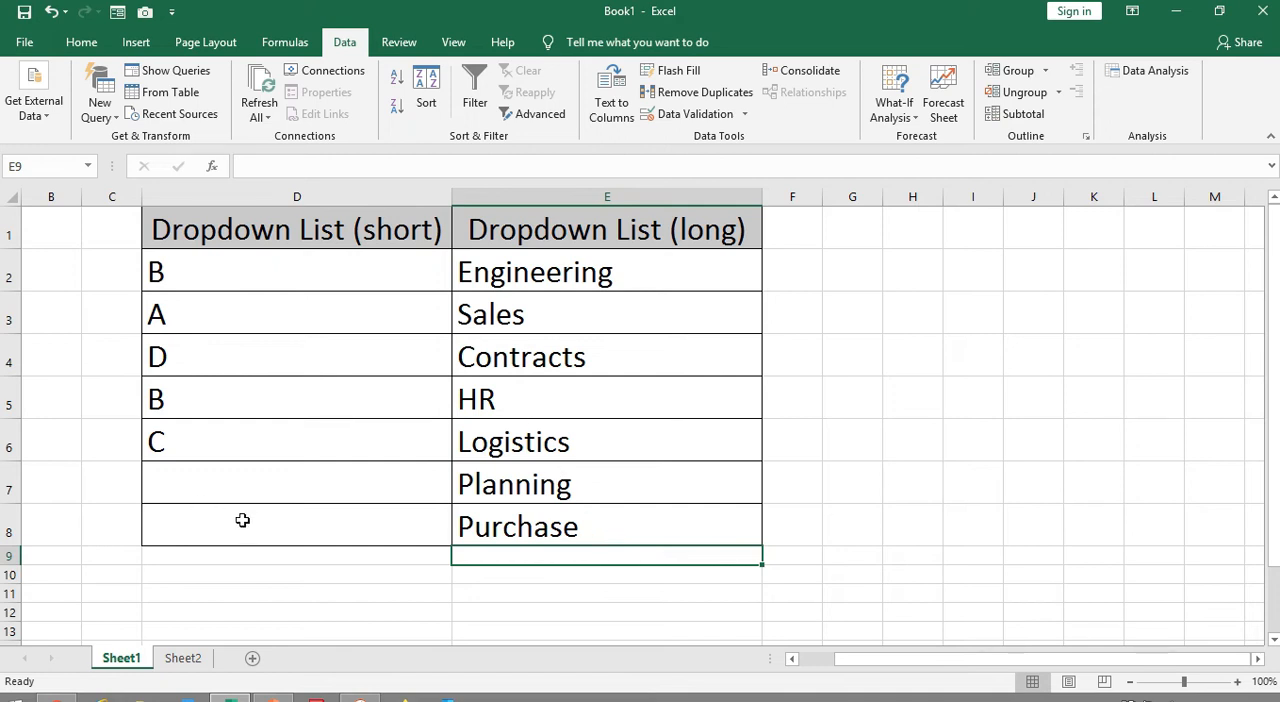
Review the dropdown ranges D2:D8 and E2:E8 and the department source list in Sheet2 cells C4:C13
{"action": "left_click_drag", "start_coordinate": [243, 262], "coordinate": [247, 540]}
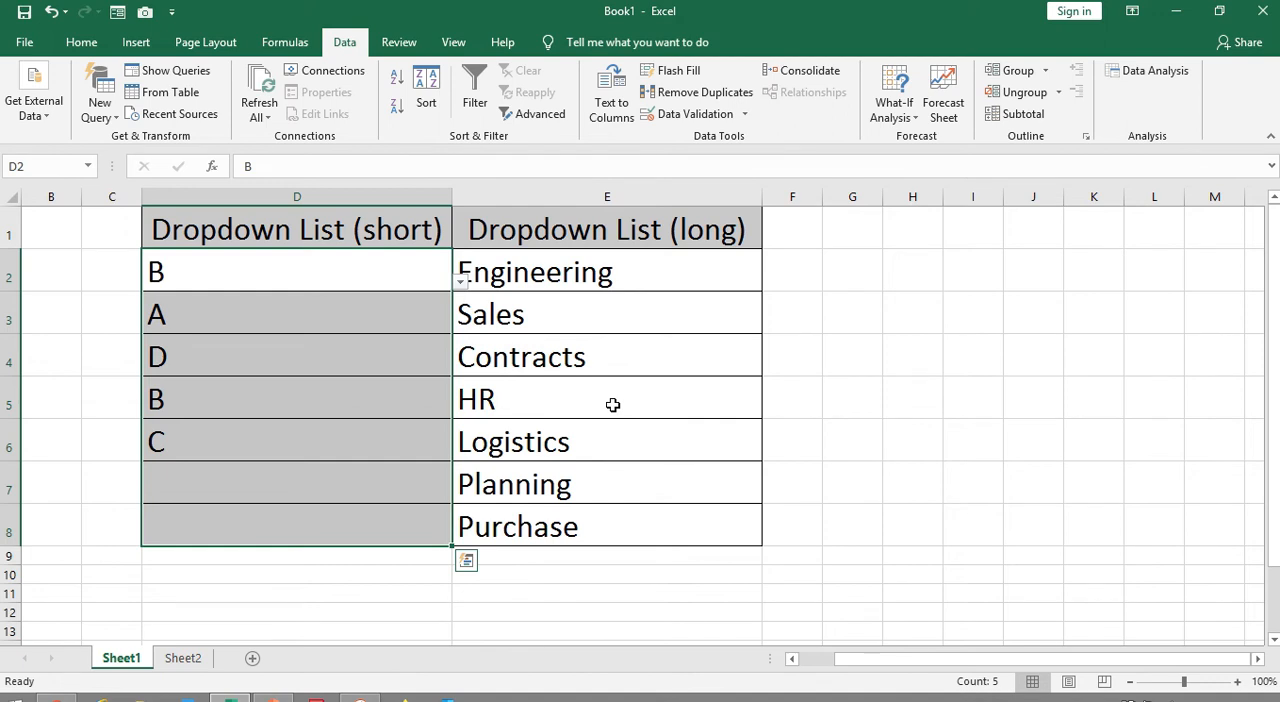
{"action": "left_click_drag", "start_coordinate": [614, 271], "coordinate": [575, 520]}
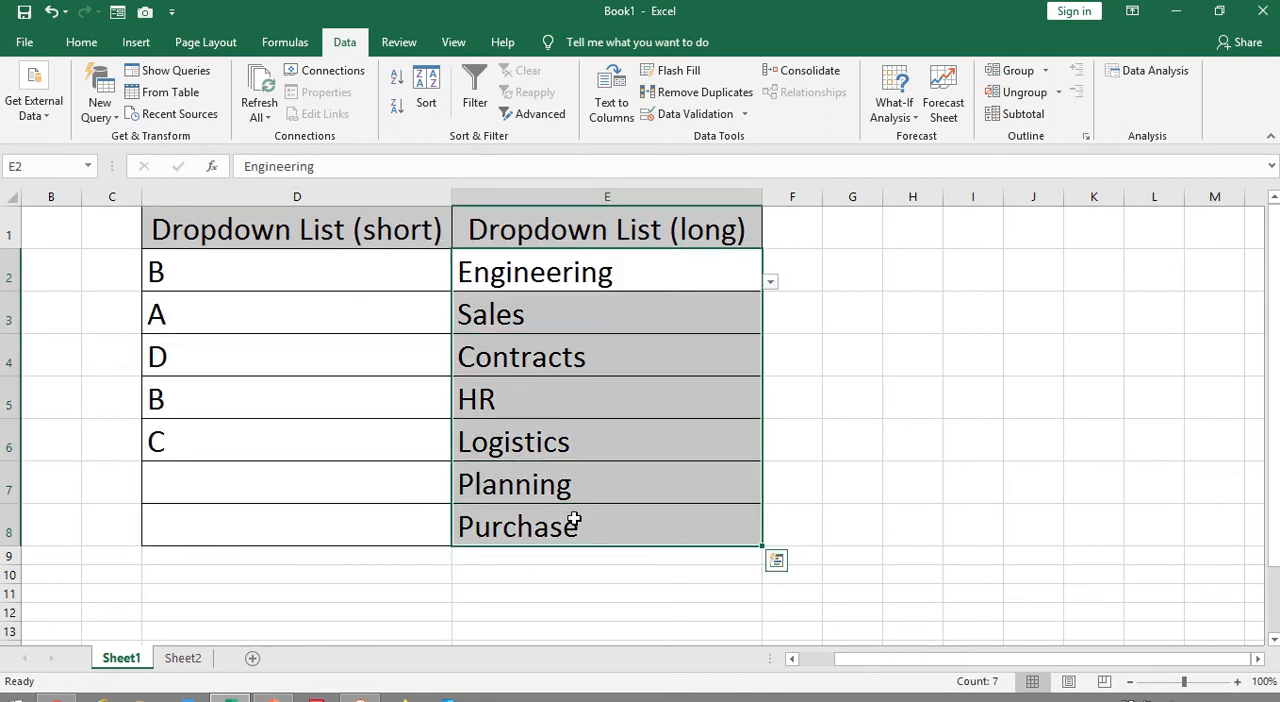
{"action": "left_click", "coordinate": [186, 662]}
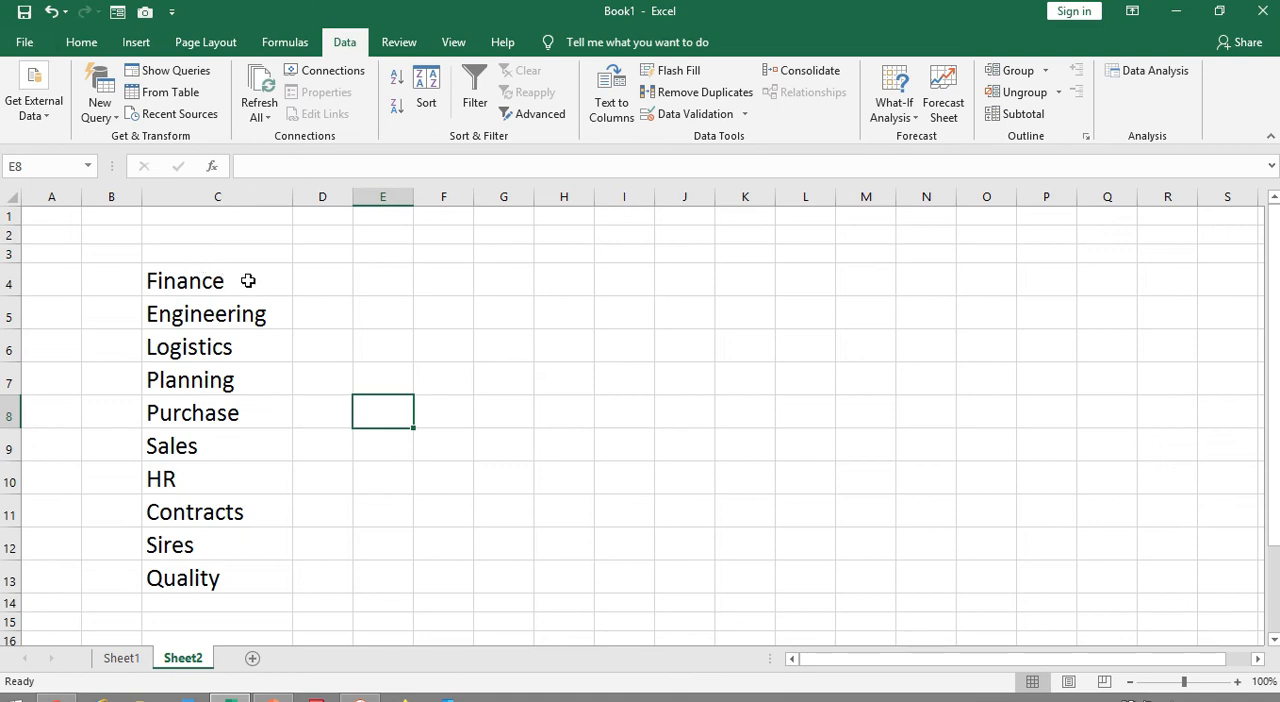
{"action": "left_click_drag", "start_coordinate": [251, 274], "coordinate": [240, 568]}
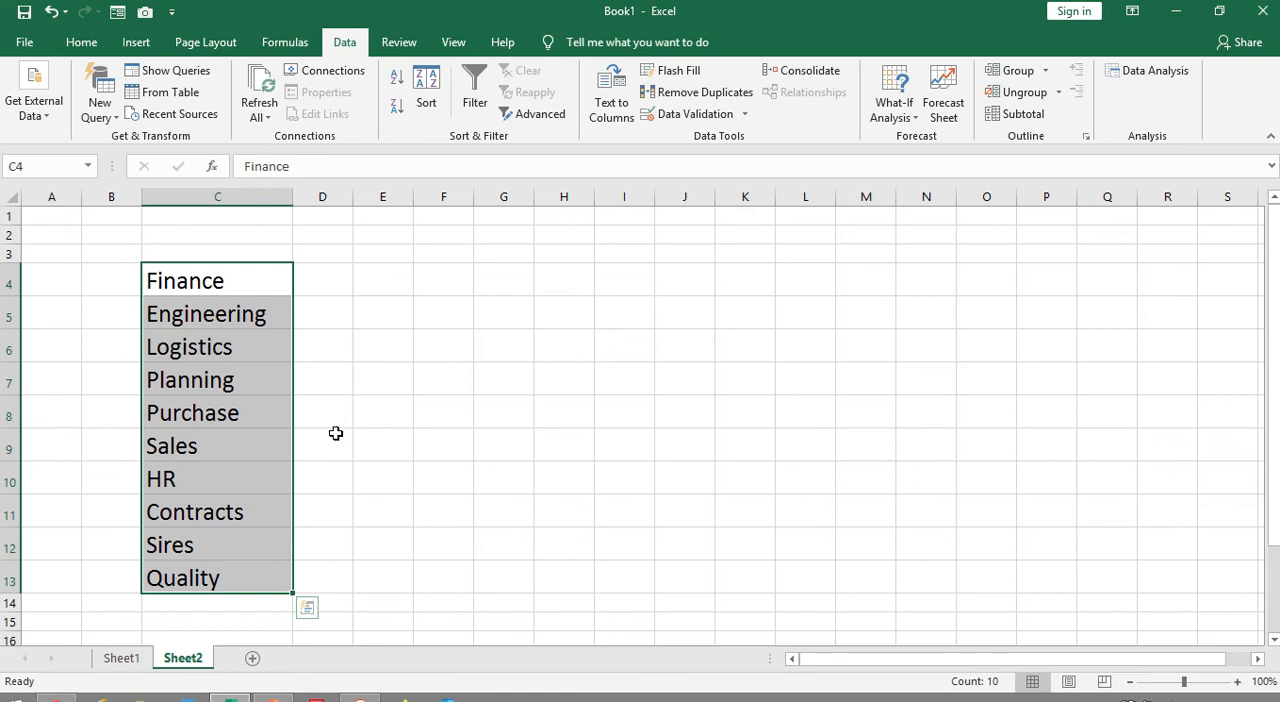
Examine the unused columns beyond the table on Sheet1 and the area around the source list on Sheet2
{"action": "left_click", "coordinate": [121, 658]}
{"action": "left_click_drag", "start_coordinate": [938, 661], "coordinate": [1127, 676]}
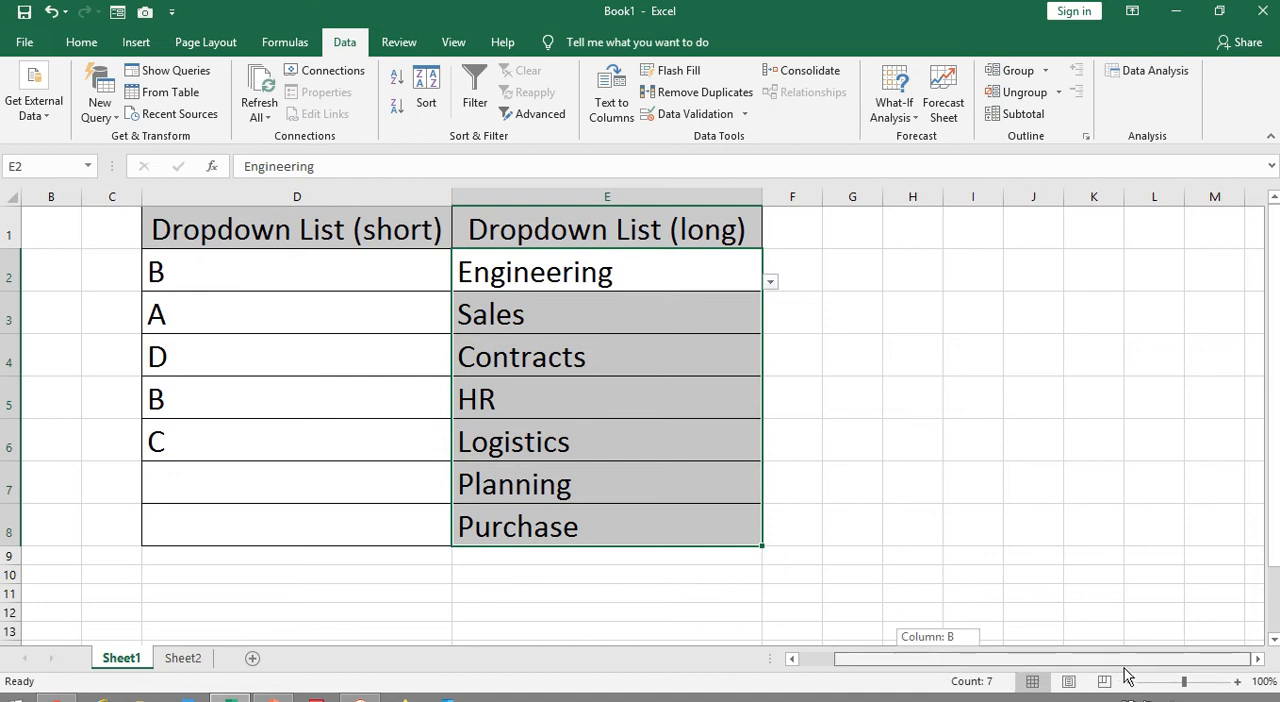
{"action": "left_click", "coordinate": [1258, 659]}
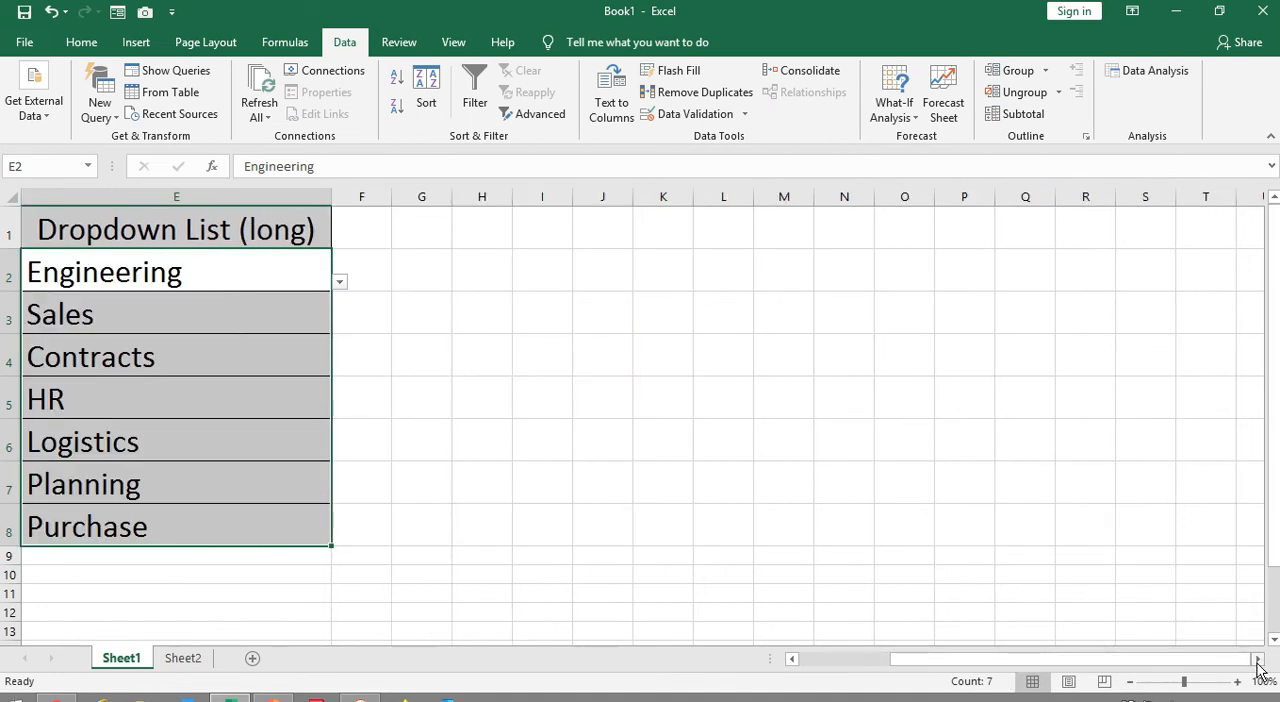
{"action": "left_click", "coordinate": [1258, 659]}
{"action": "left_click", "coordinate": [963, 523]}
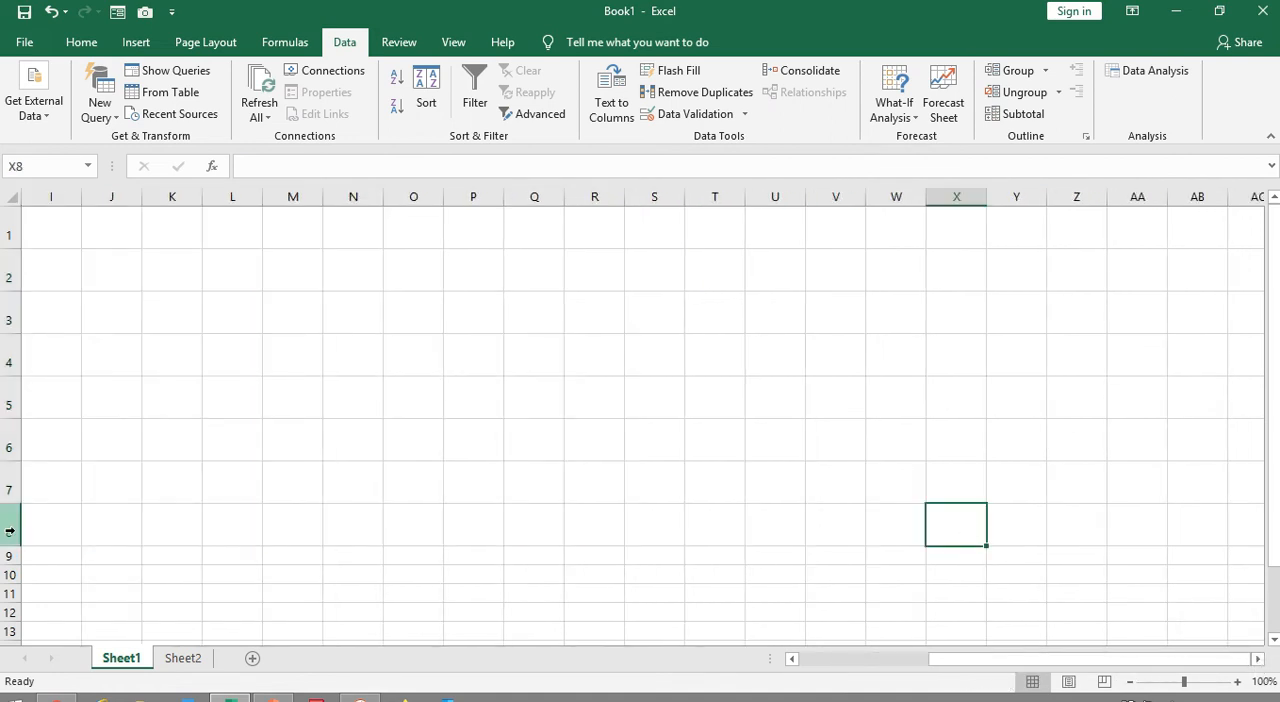
{"action": "left_click", "coordinate": [189, 664]}
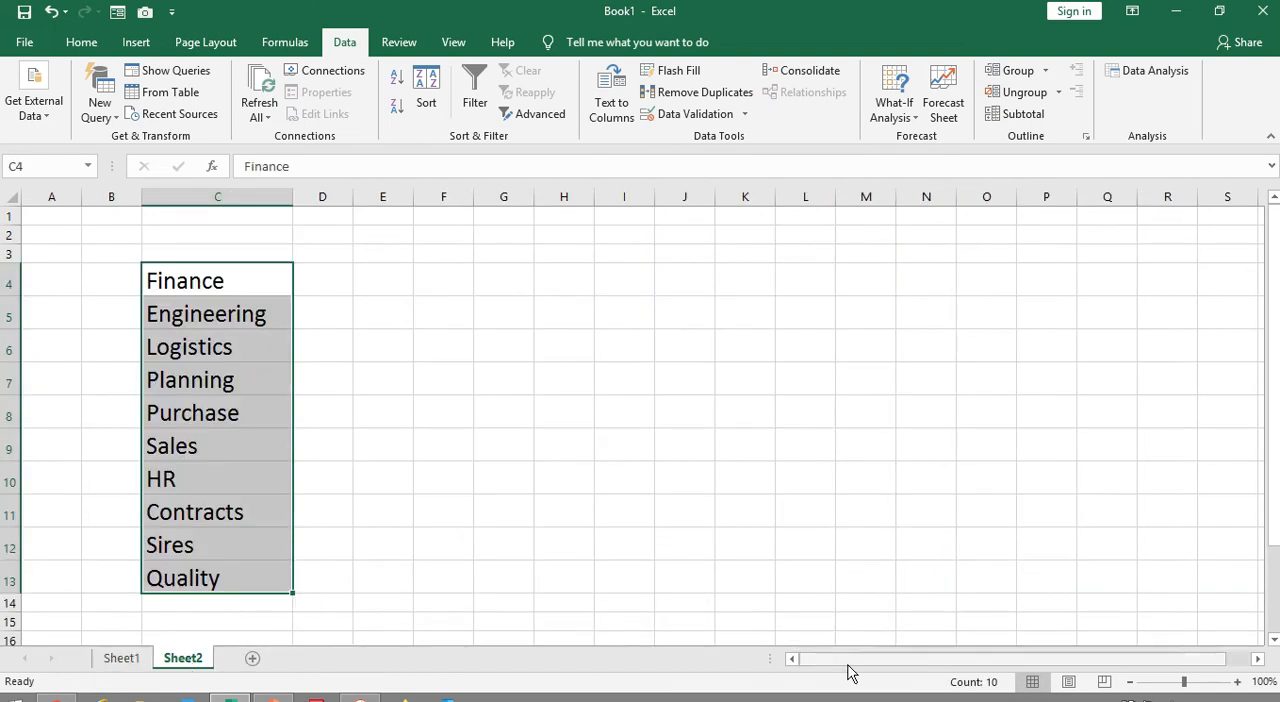
{"action": "left_click_drag", "start_coordinate": [854, 666], "coordinate": [793, 665]}
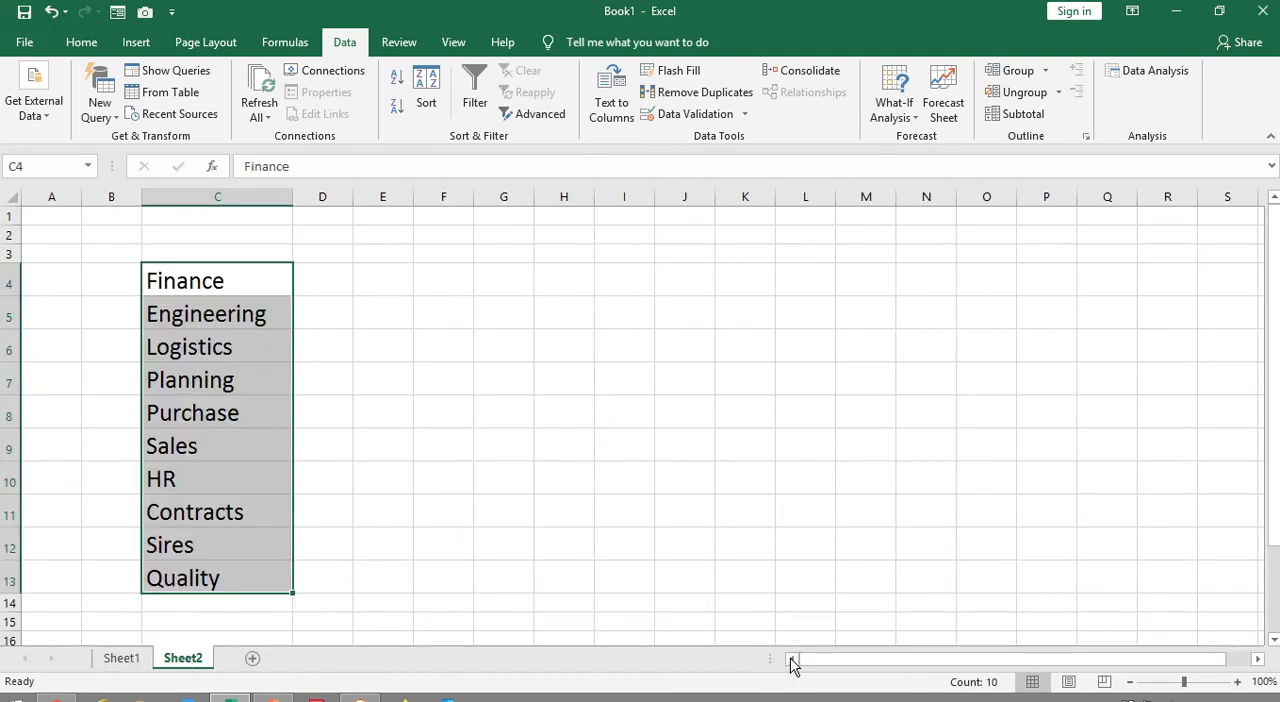
{"action": "left_click", "coordinate": [121, 661]}
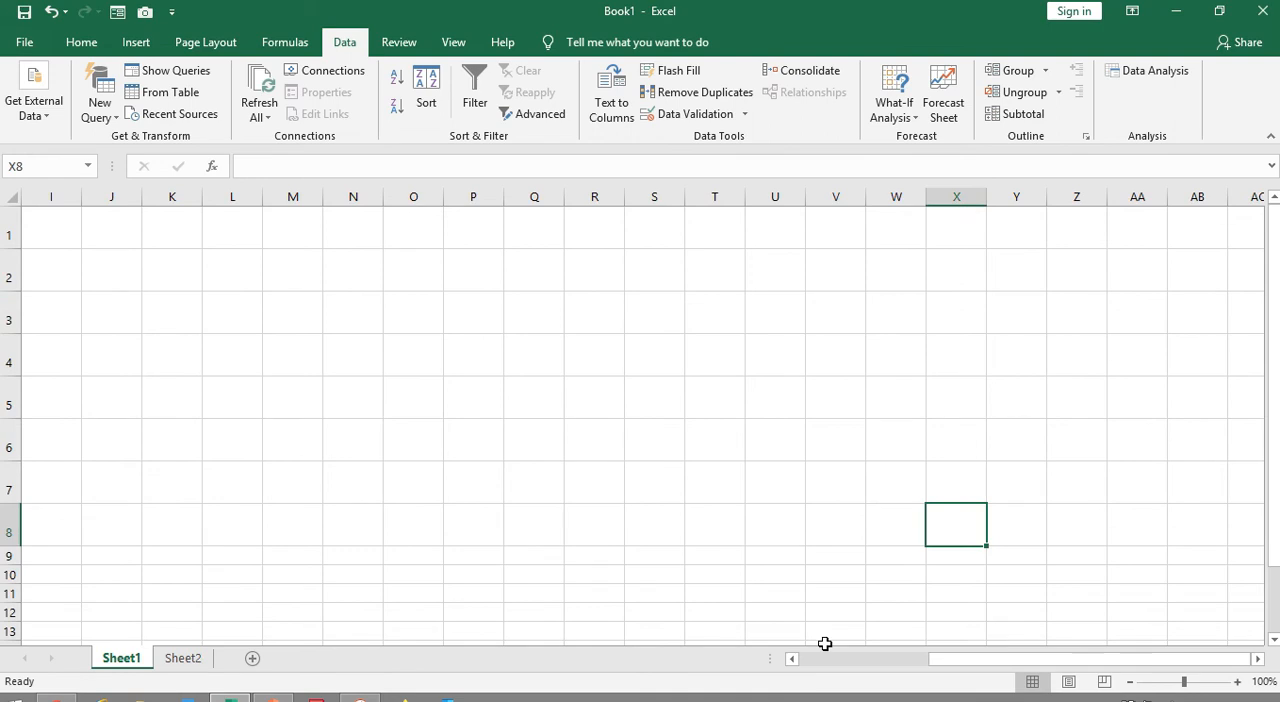
{"action": "left_click", "coordinate": [792, 659]}
{"action": "left_click", "coordinate": [792, 659]}
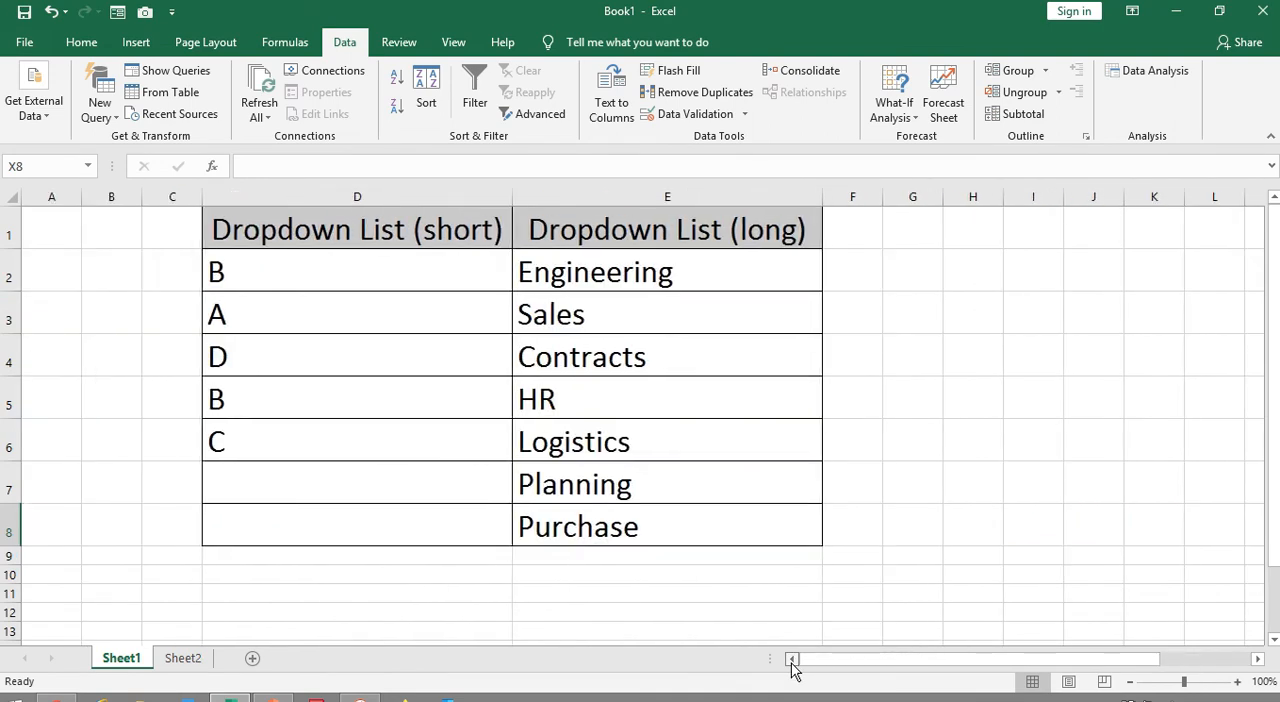
Delete Sales, HR and Contracts from cells C9:C11 of the source list on Sheet2
{"action": "left_click", "coordinate": [185, 662]}
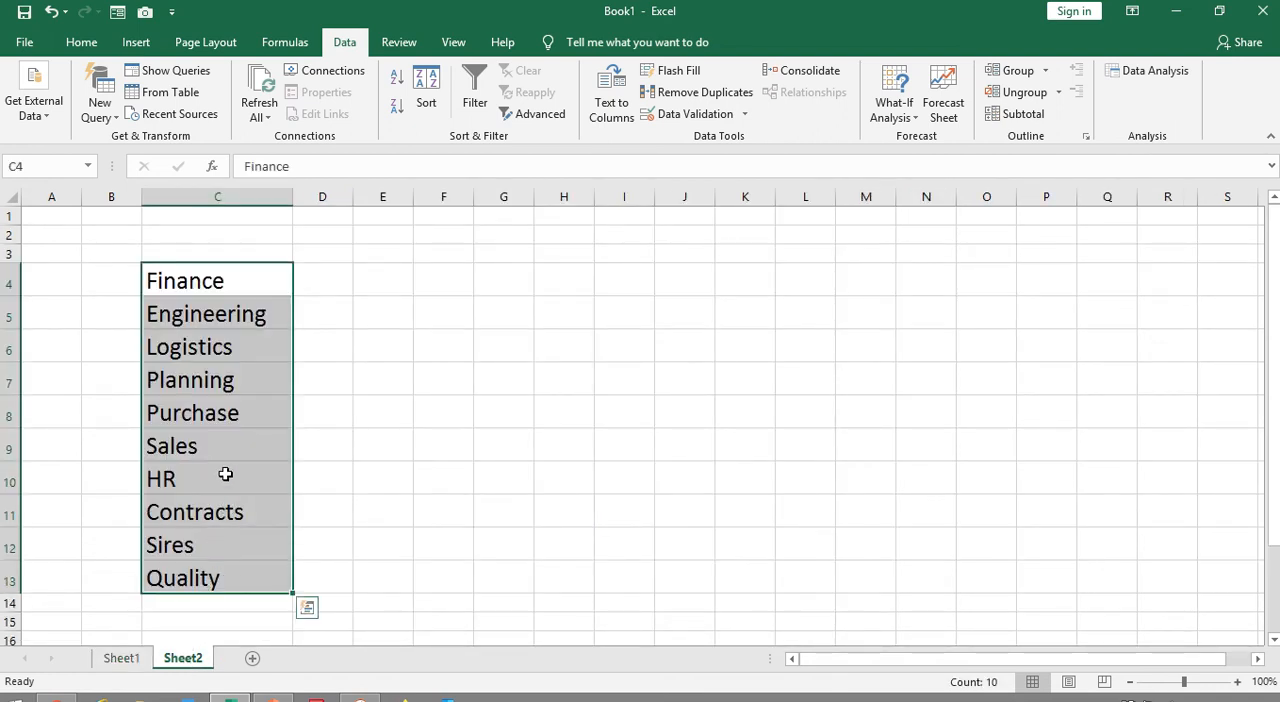
{"action": "left_click_drag", "start_coordinate": [224, 443], "coordinate": [223, 510]}
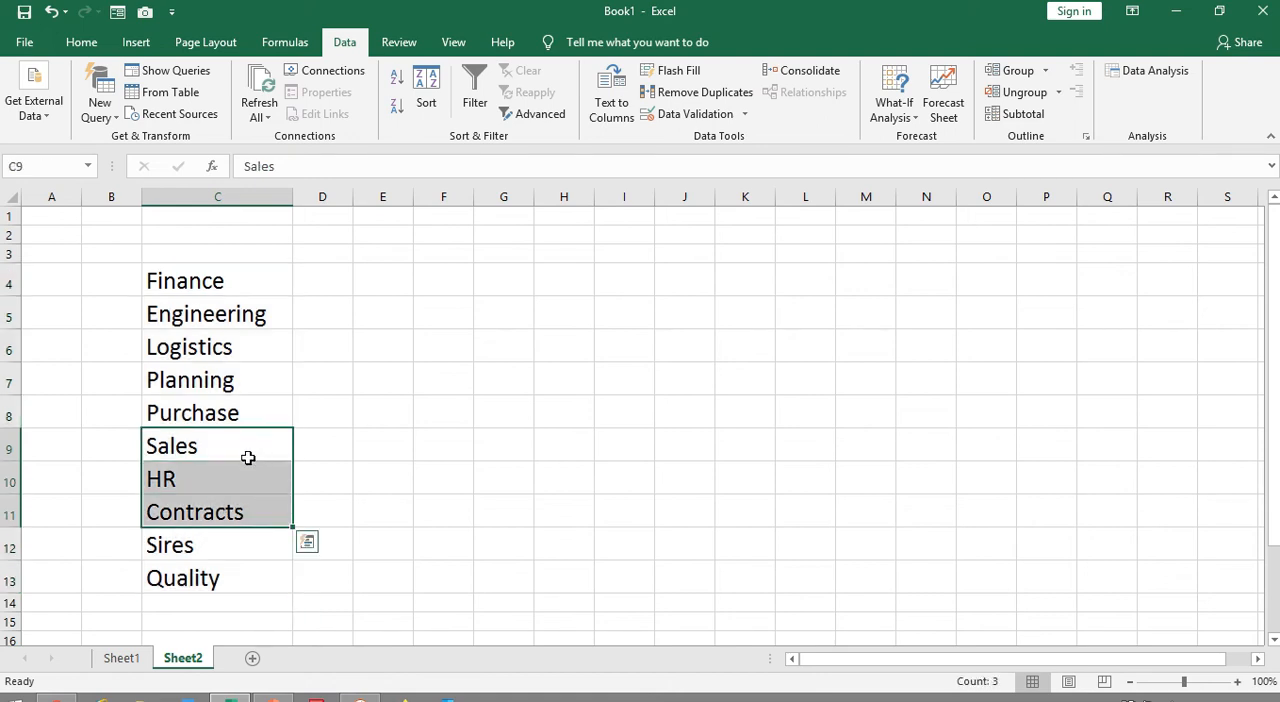
{"action": "key", "text": "Delete"}
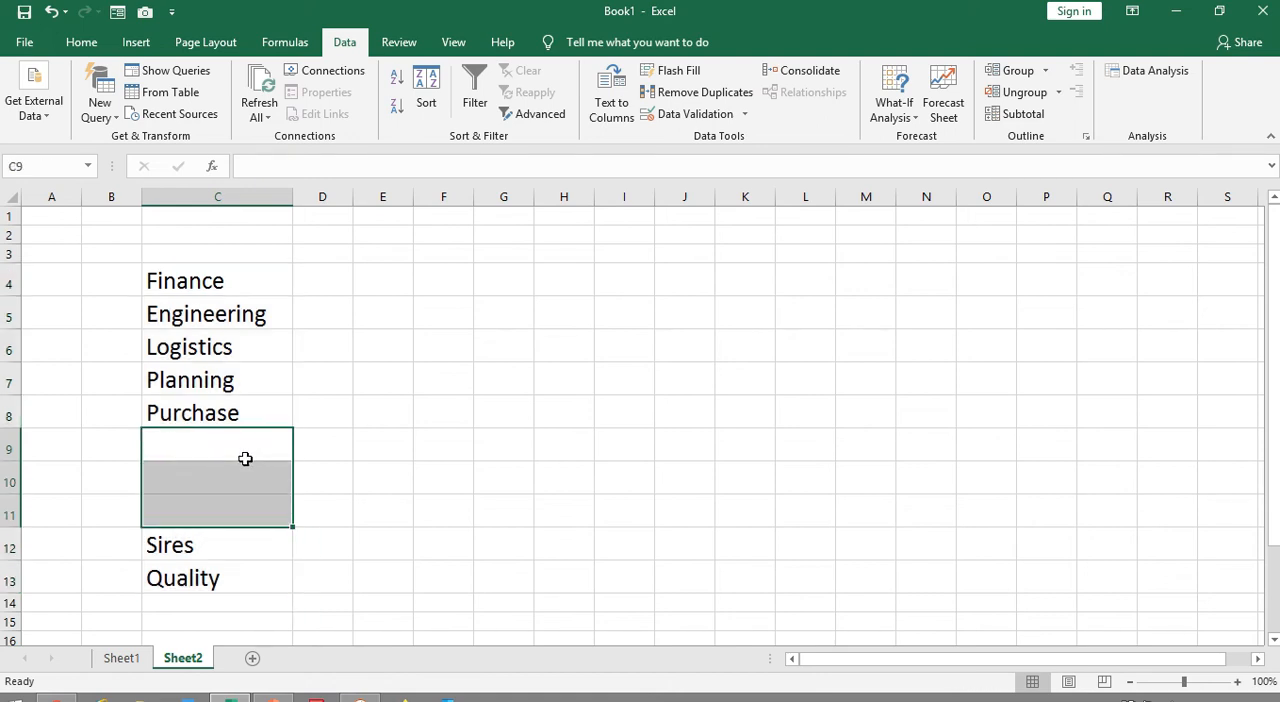
{"action": "left_click", "coordinate": [211, 366]}
Check the entries offered by the dropdown list in Sheet1 cell E2, leaving its selection as it is
{"action": "left_click", "coordinate": [125, 658]}
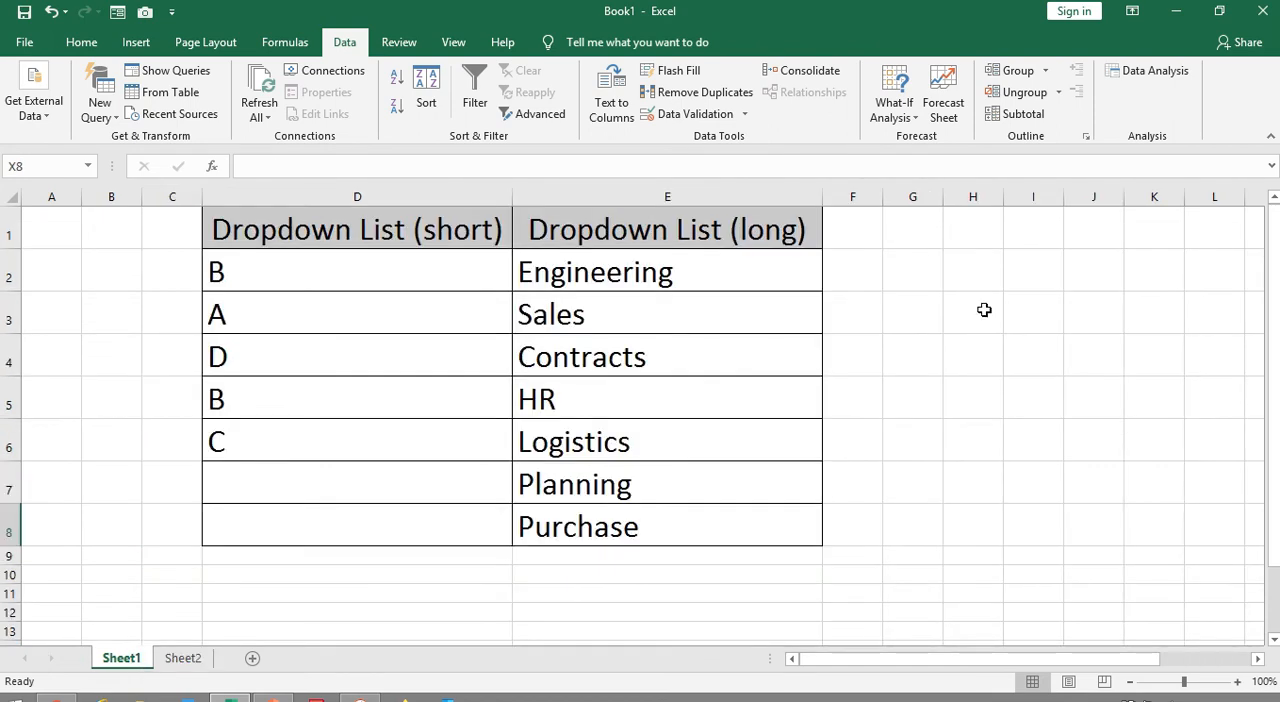
{"action": "double_click", "coordinate": [771, 268]}
{"action": "left_click", "coordinate": [831, 285]}
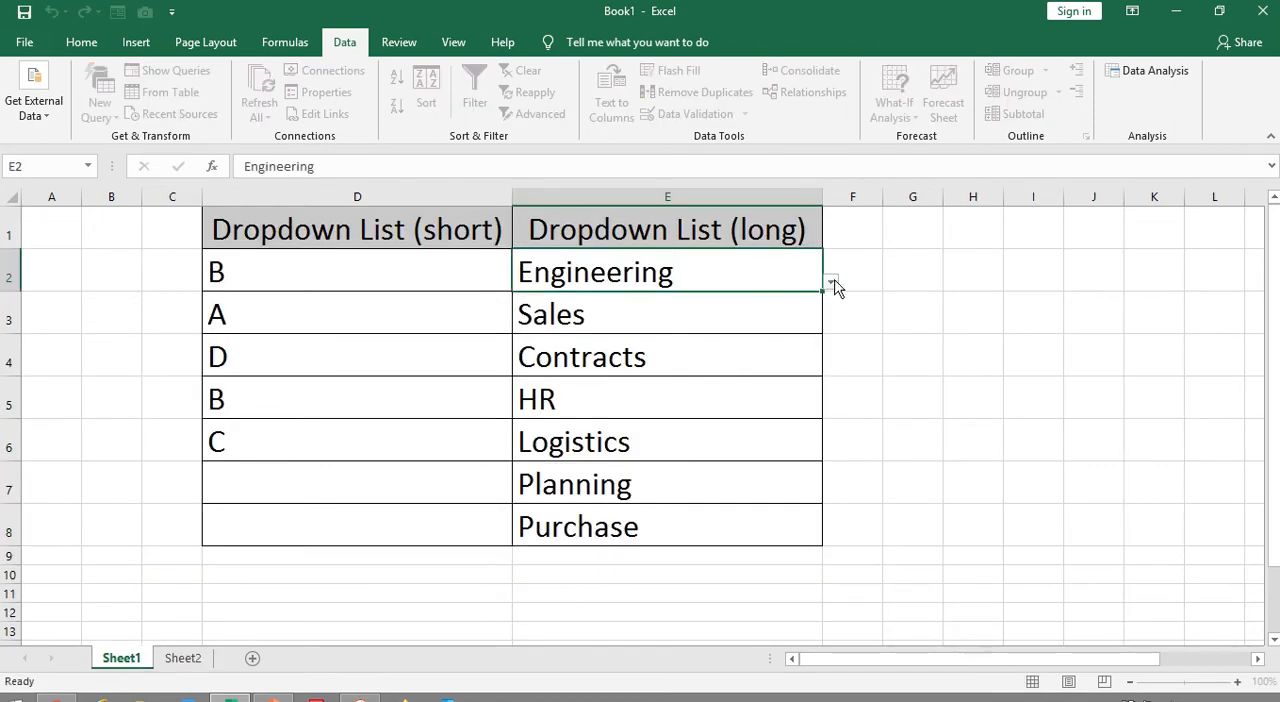
{"action": "left_click", "coordinate": [831, 284]}
{"action": "left_click_drag", "start_coordinate": [831, 345], "coordinate": [826, 372]}
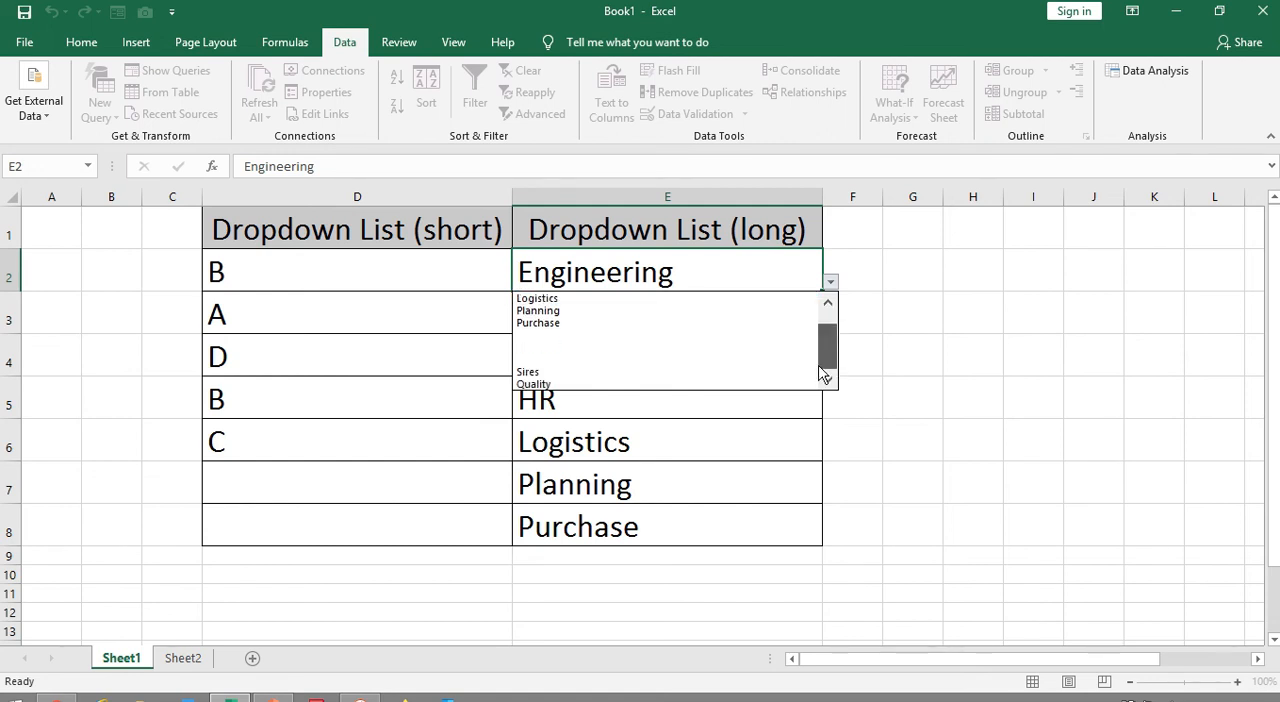
{"action": "left_click", "coordinate": [730, 427]}
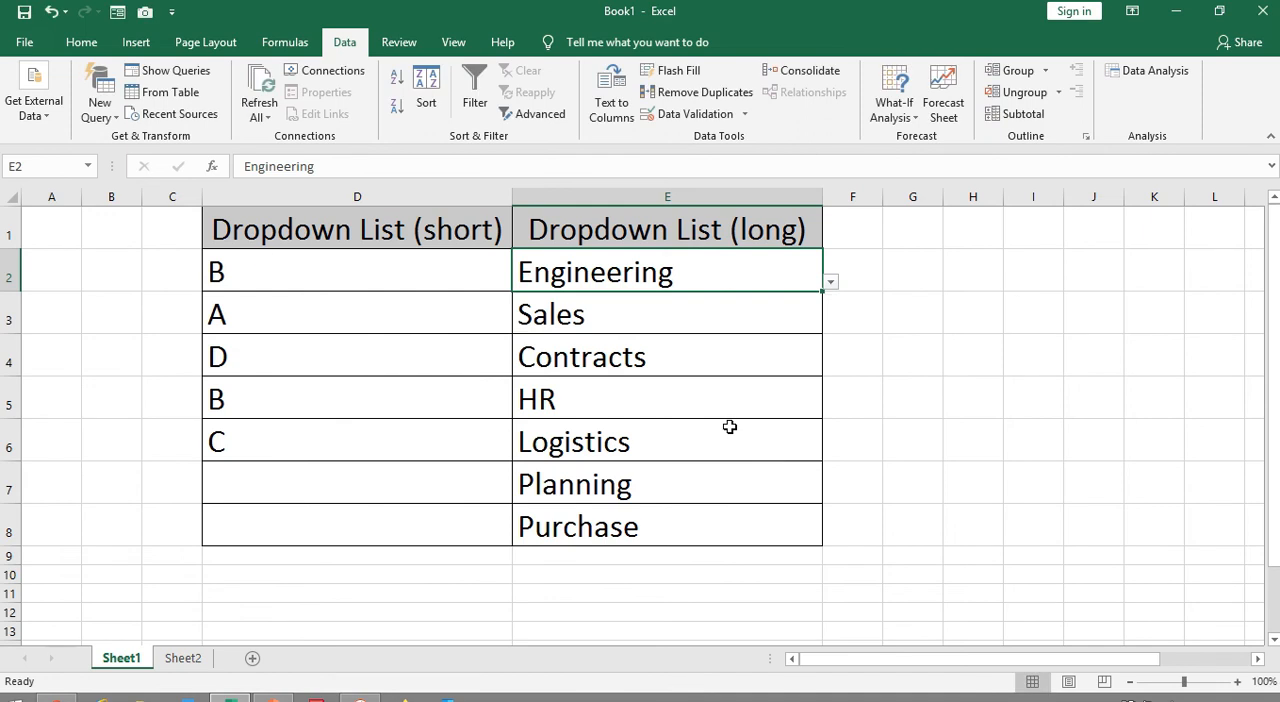
Try to undo the last change, check the department names on Sheet2 and return to Sheet1
{"action": "left_click", "coordinate": [48, 11]}
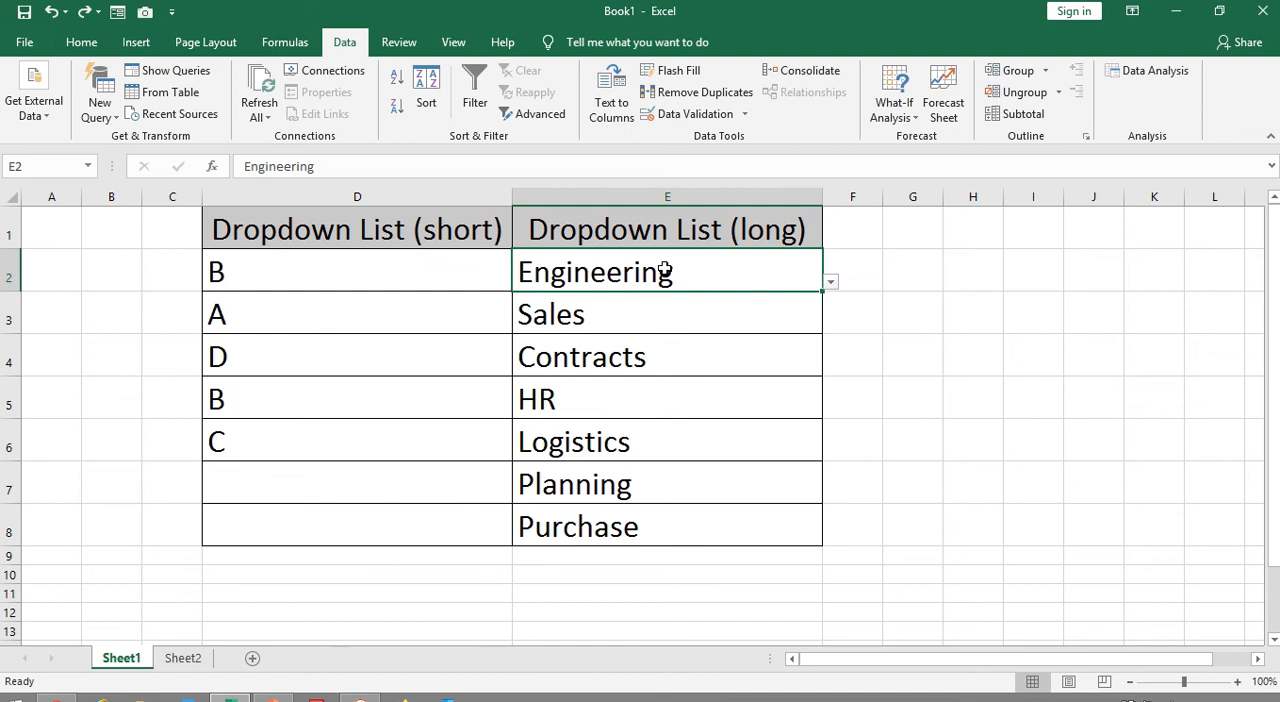
{"action": "left_click", "coordinate": [187, 660]}
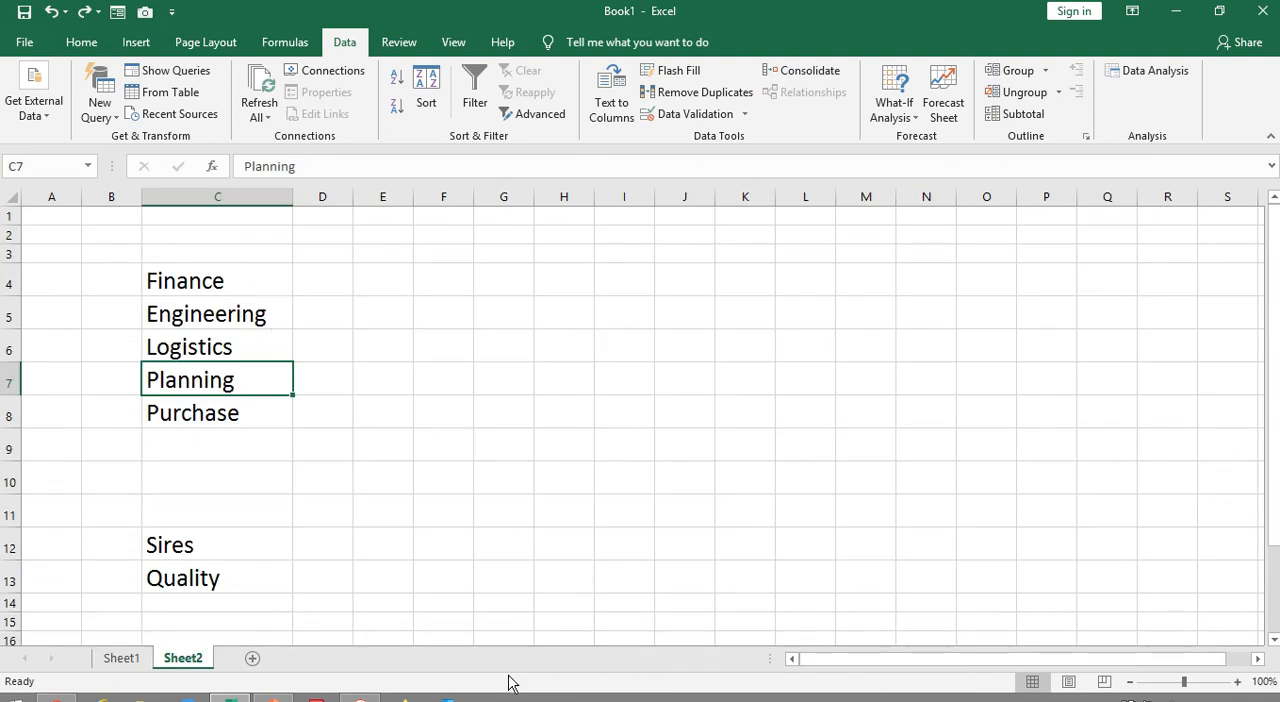
{"action": "left_click_drag", "start_coordinate": [811, 665], "coordinate": [865, 673]}
{"action": "left_click", "coordinate": [140, 660]}
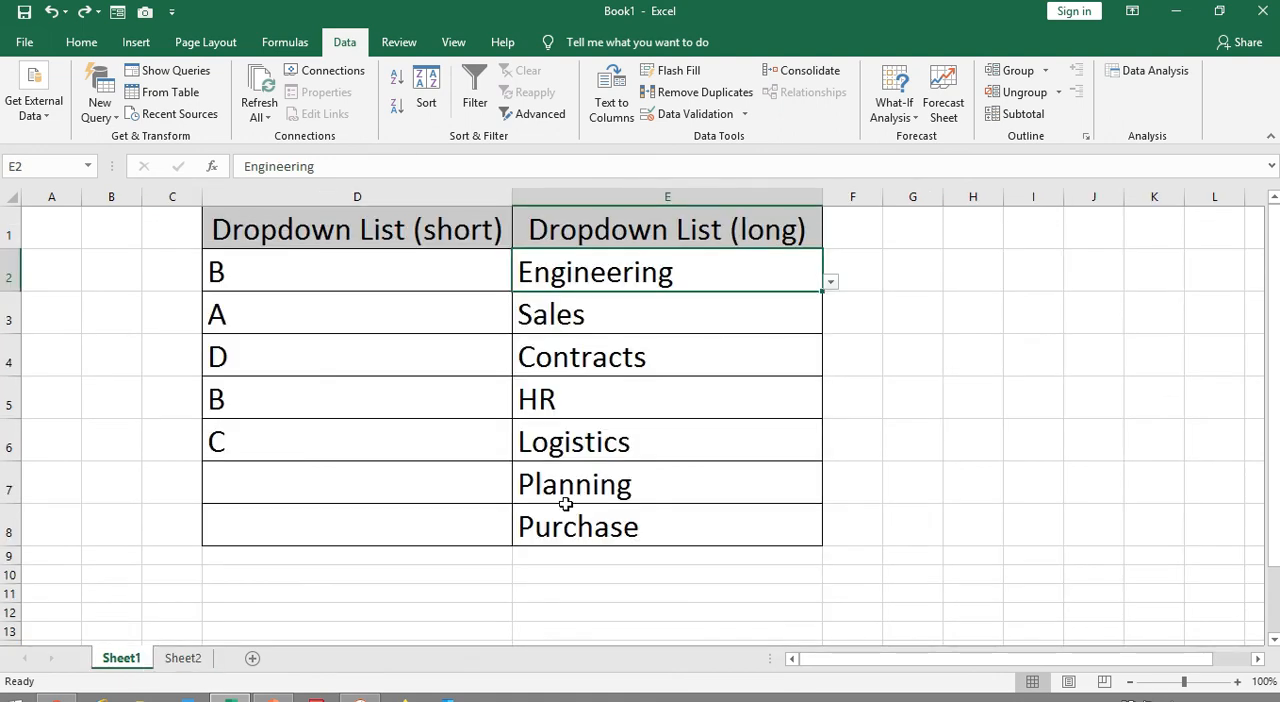